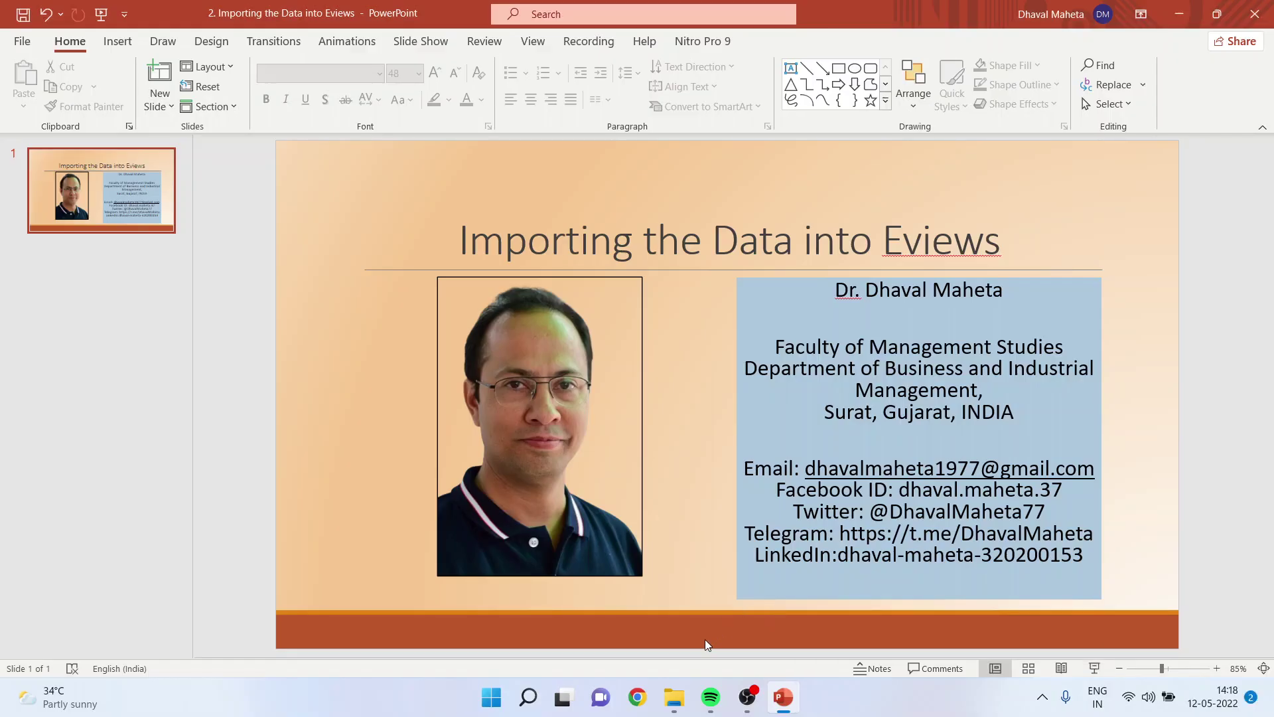
Step: Launch EViews 10 (x64) by searching 'eviews' from the Start menu
{"action": "left_click", "coordinate": [491, 697]}
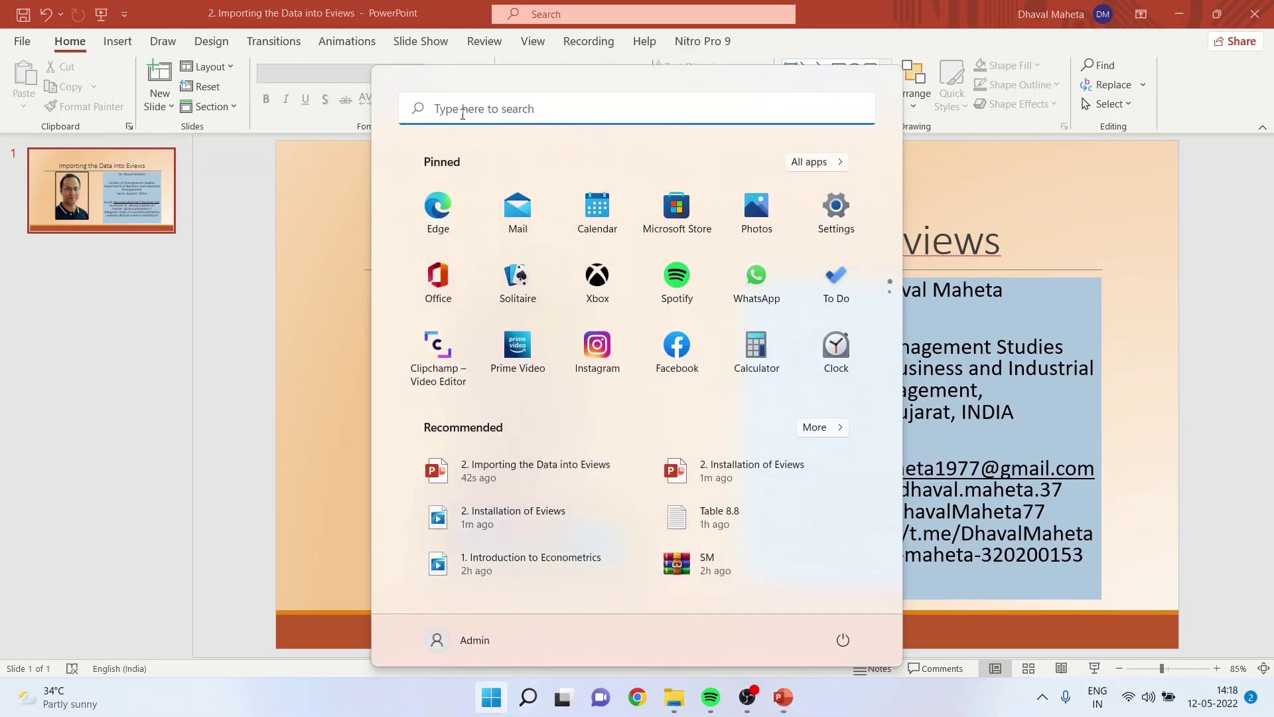
{"action": "left_click", "coordinate": [464, 112]}
{"action": "type", "text": "eviews"}
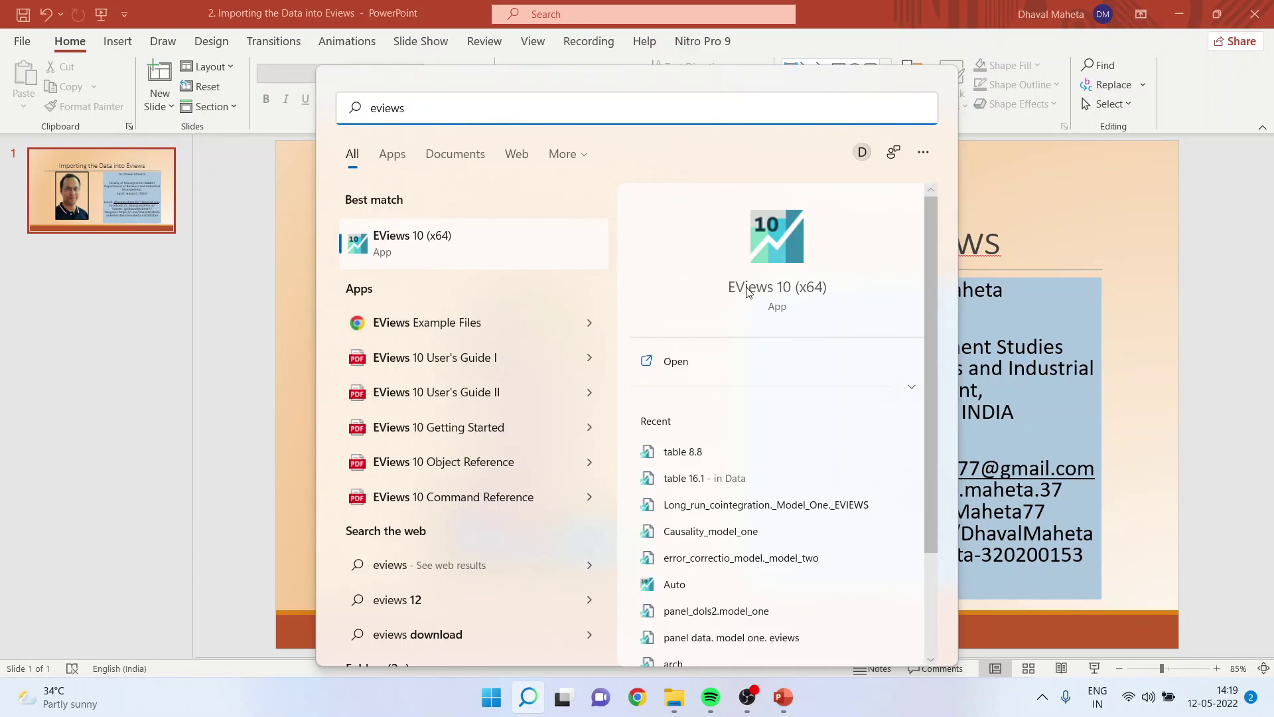
{"action": "left_click", "coordinate": [747, 294]}
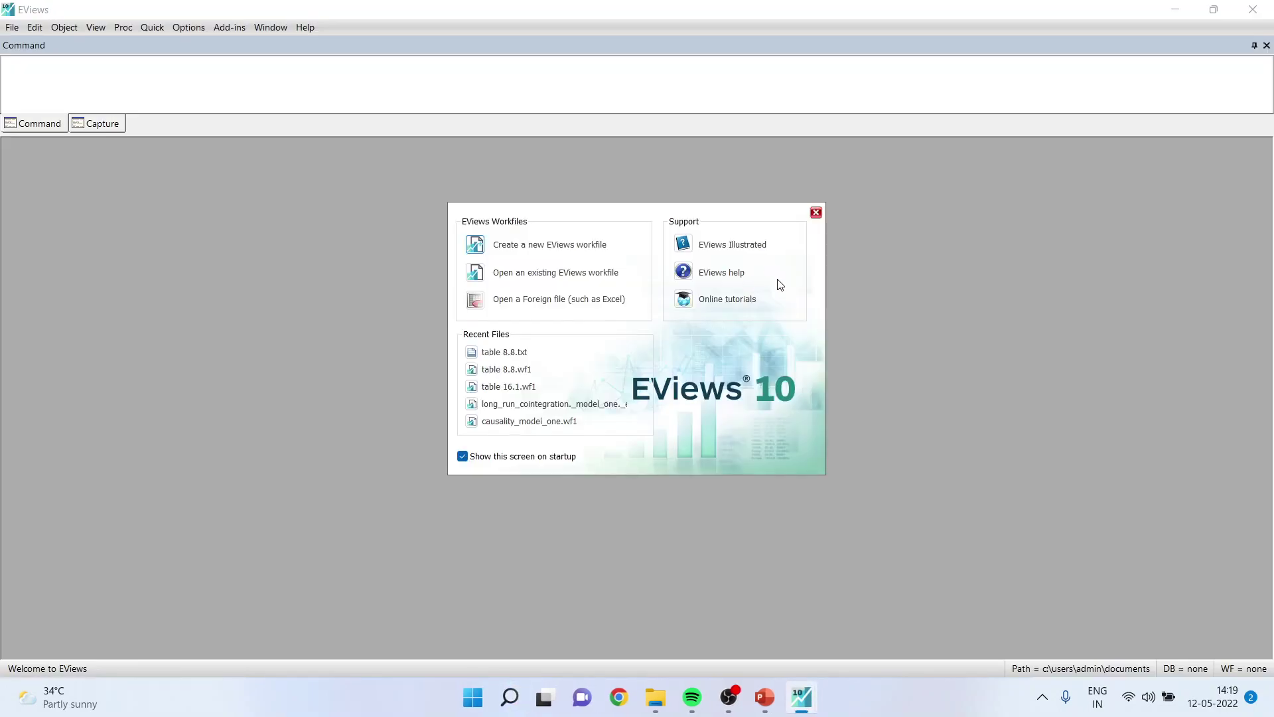
Step: Dismiss the EViews welcome screen and start touring the main window's menus
{"action": "left_click", "coordinate": [816, 214]}
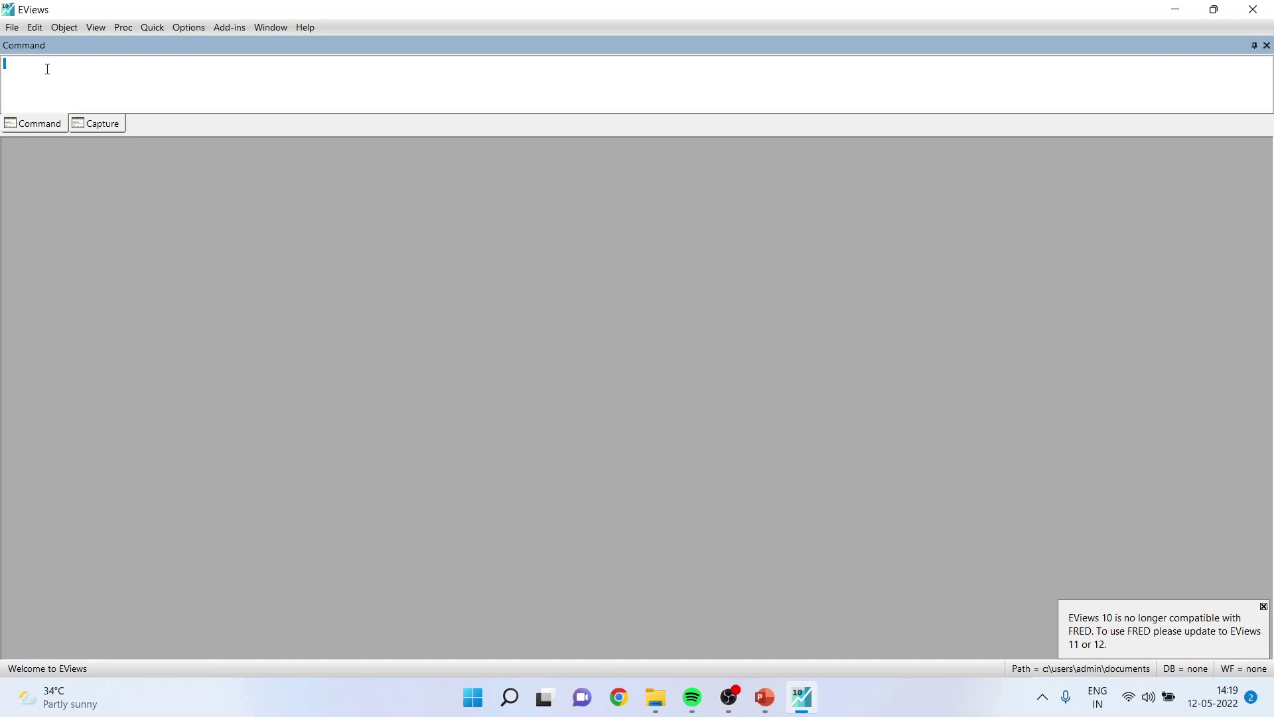
{"action": "left_click", "coordinate": [13, 28]}
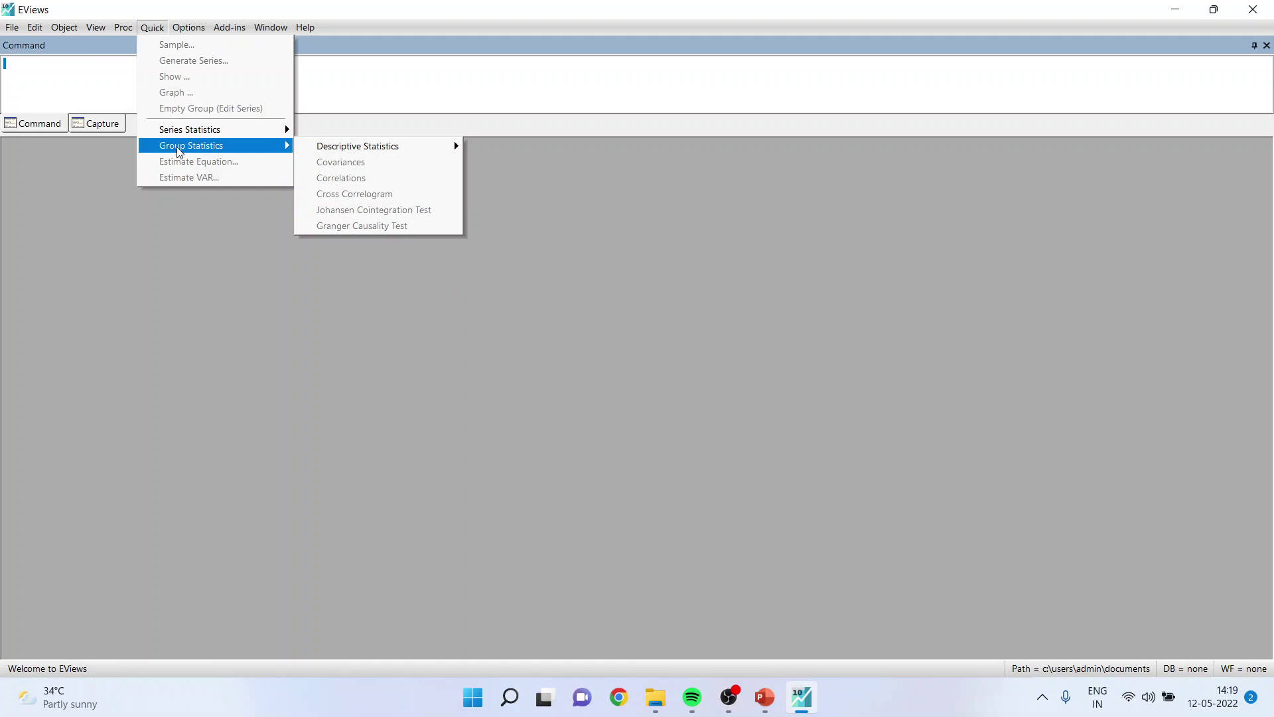
{"action": "mouse_move", "coordinate": [189, 26]}
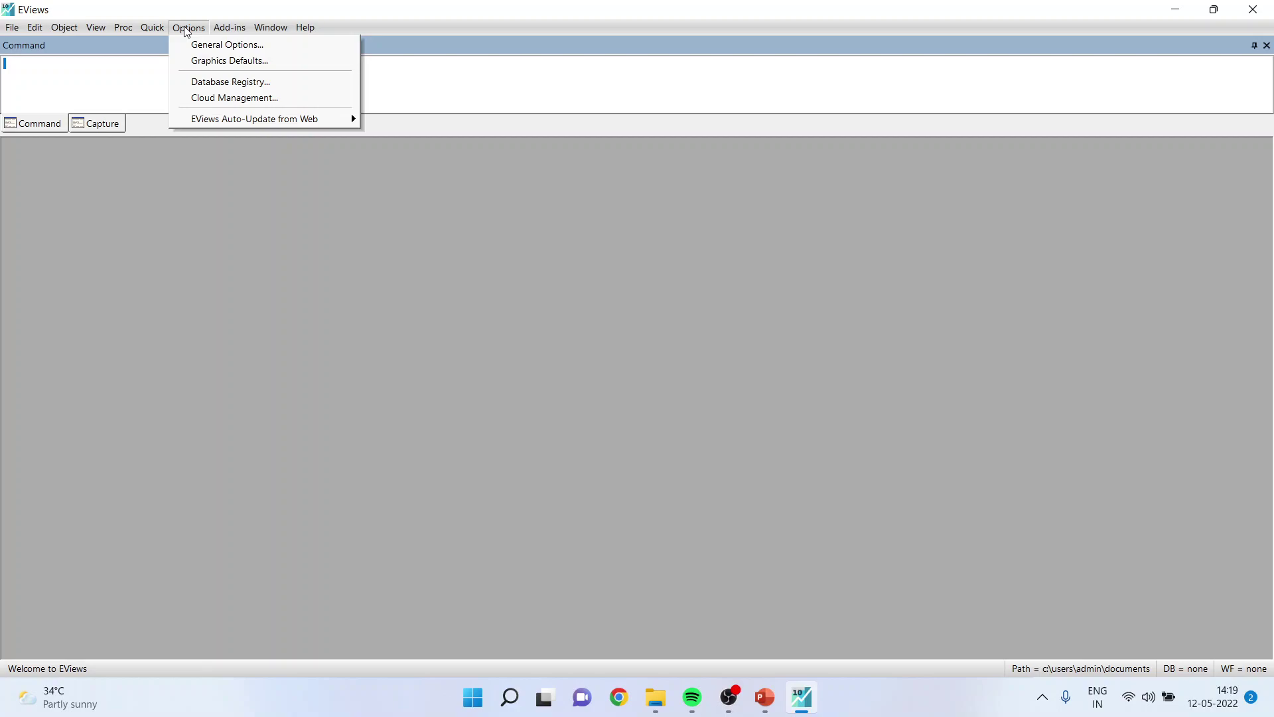
{"action": "left_click", "coordinate": [186, 44]}
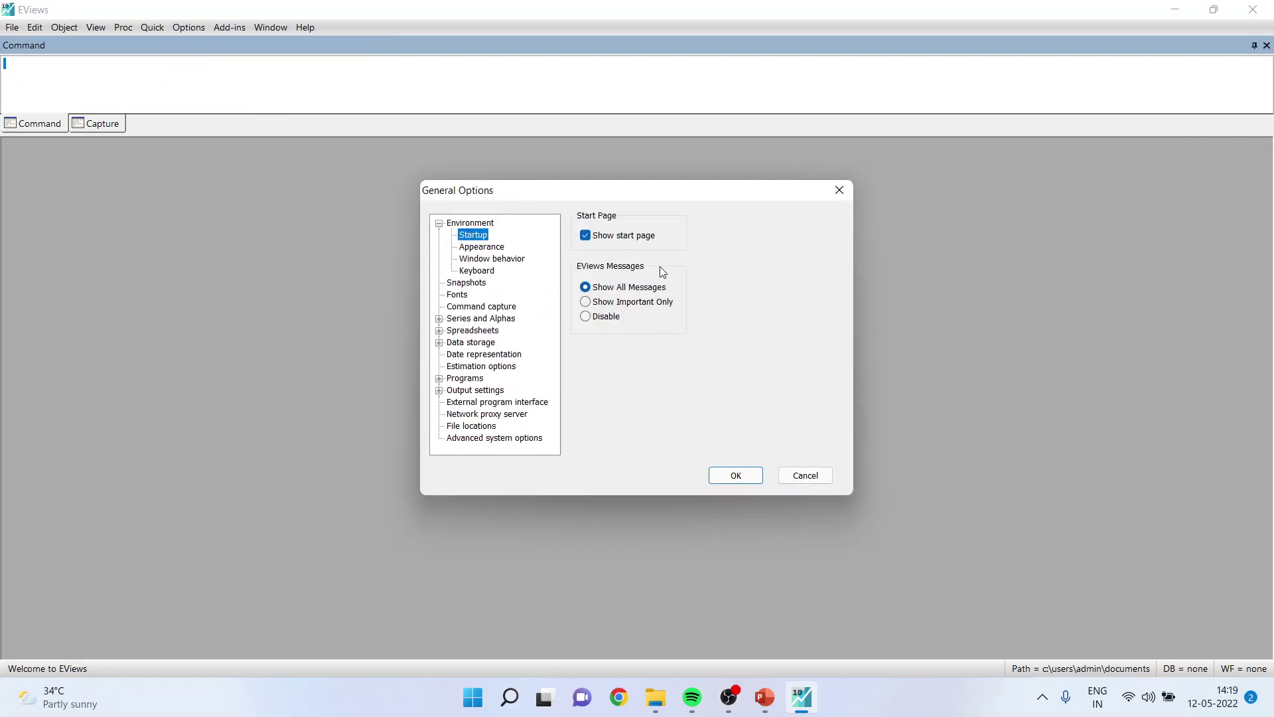
{"action": "left_click", "coordinate": [489, 250]}
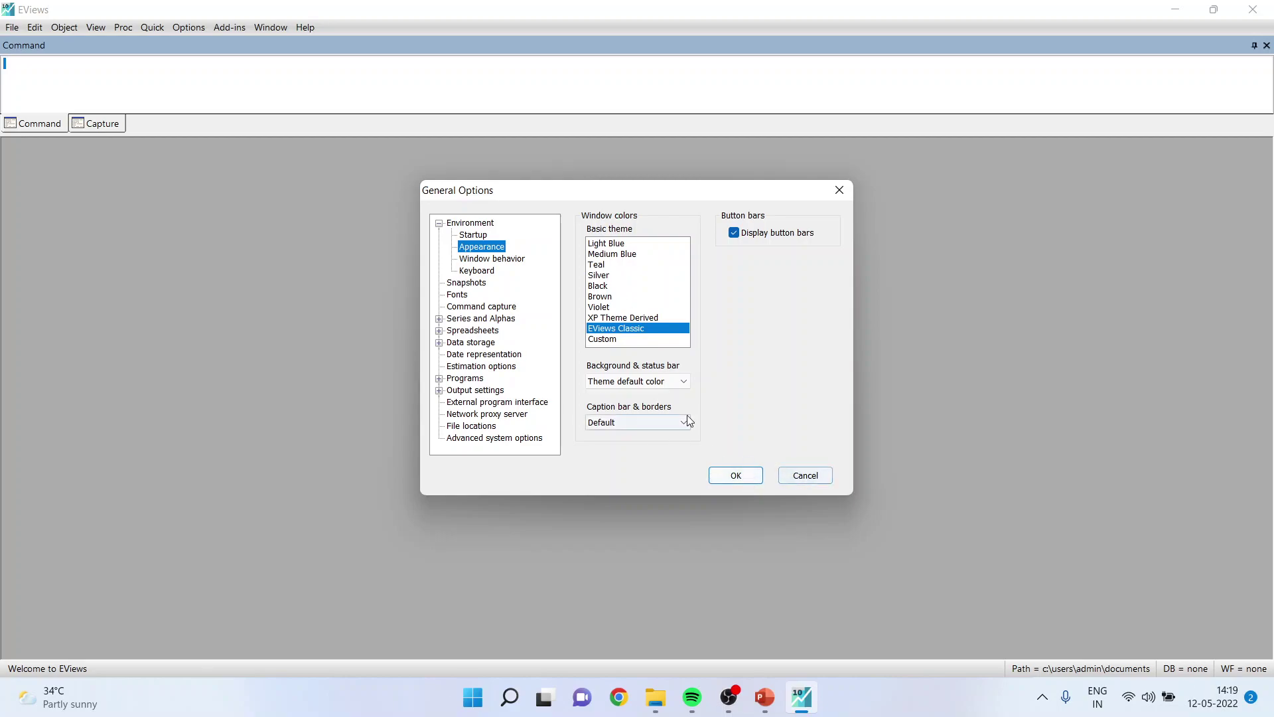
{"action": "left_click", "coordinate": [827, 478]}
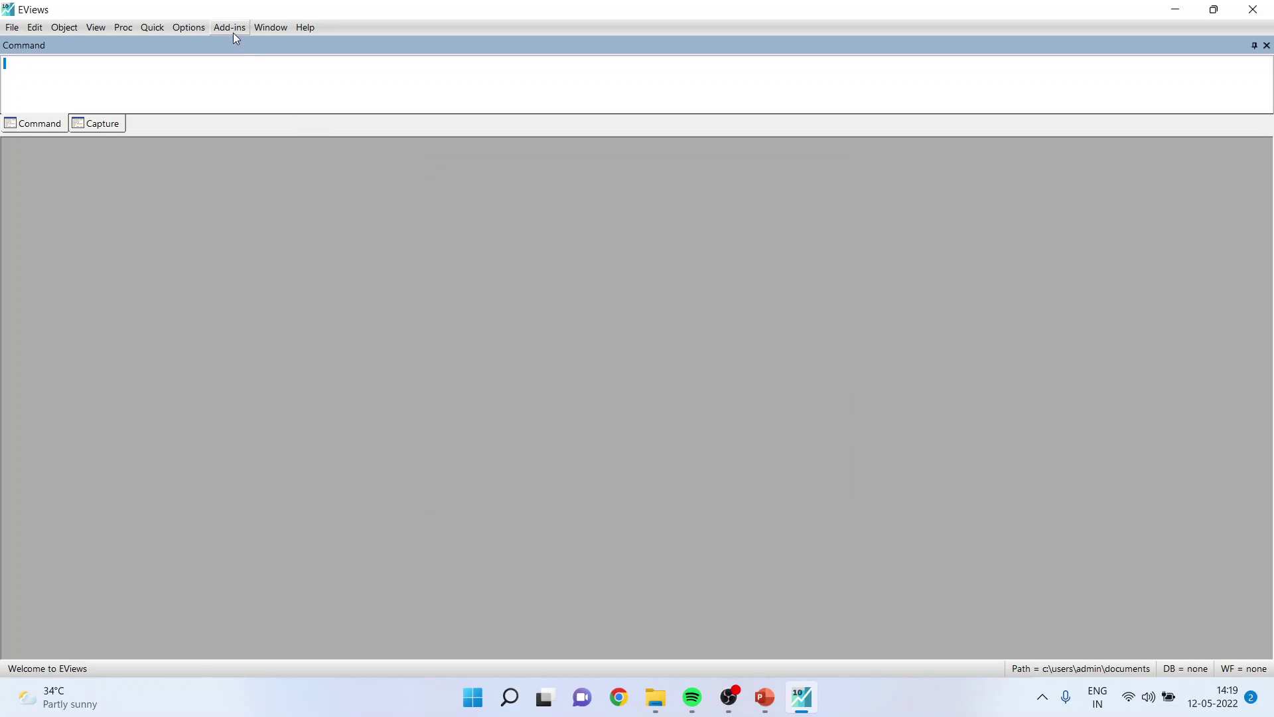
Step: Look through the Add-ins and Help menus, then bring up File's opening choices
{"action": "left_click", "coordinate": [231, 30]}
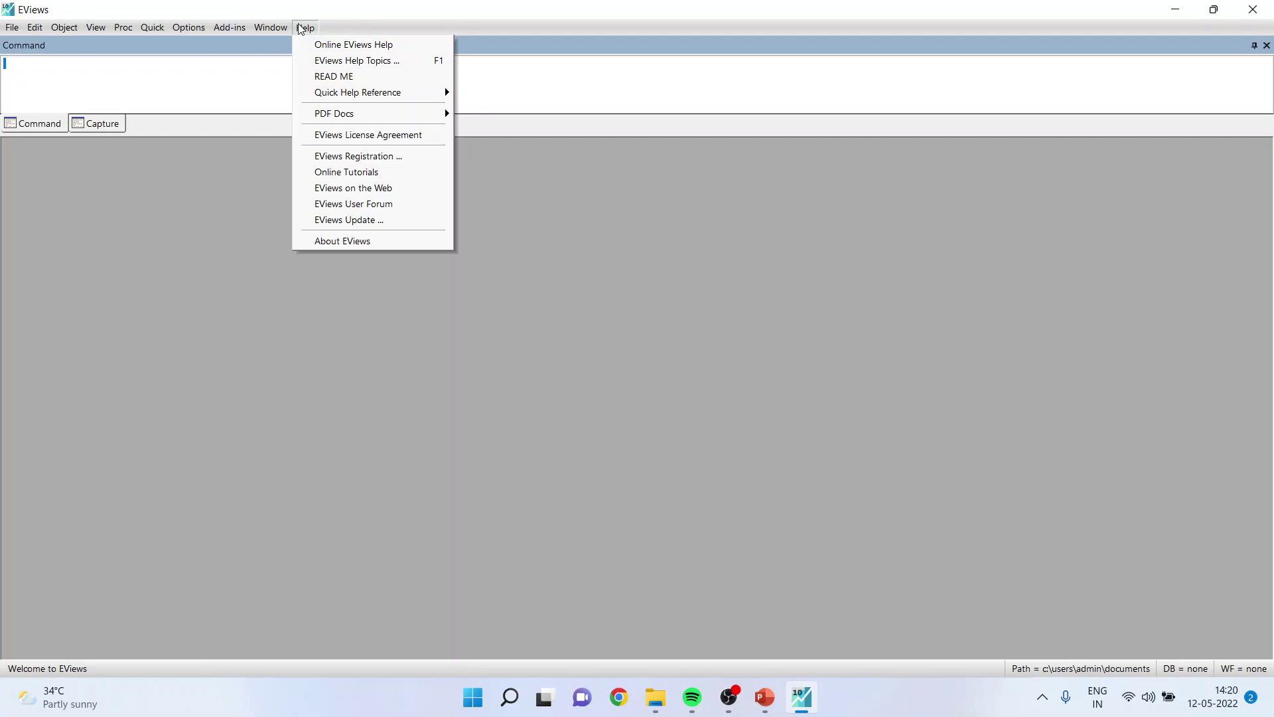
{"action": "left_click", "coordinate": [221, 223]}
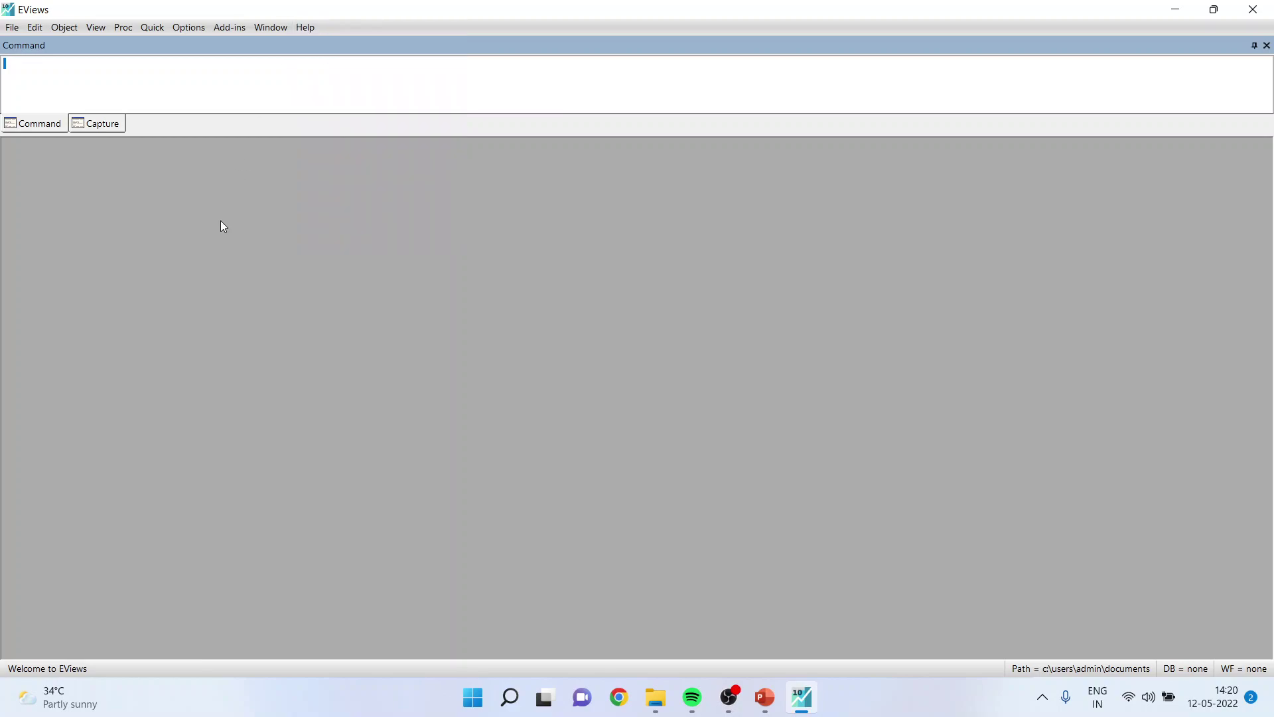
{"action": "left_click", "coordinate": [12, 28]}
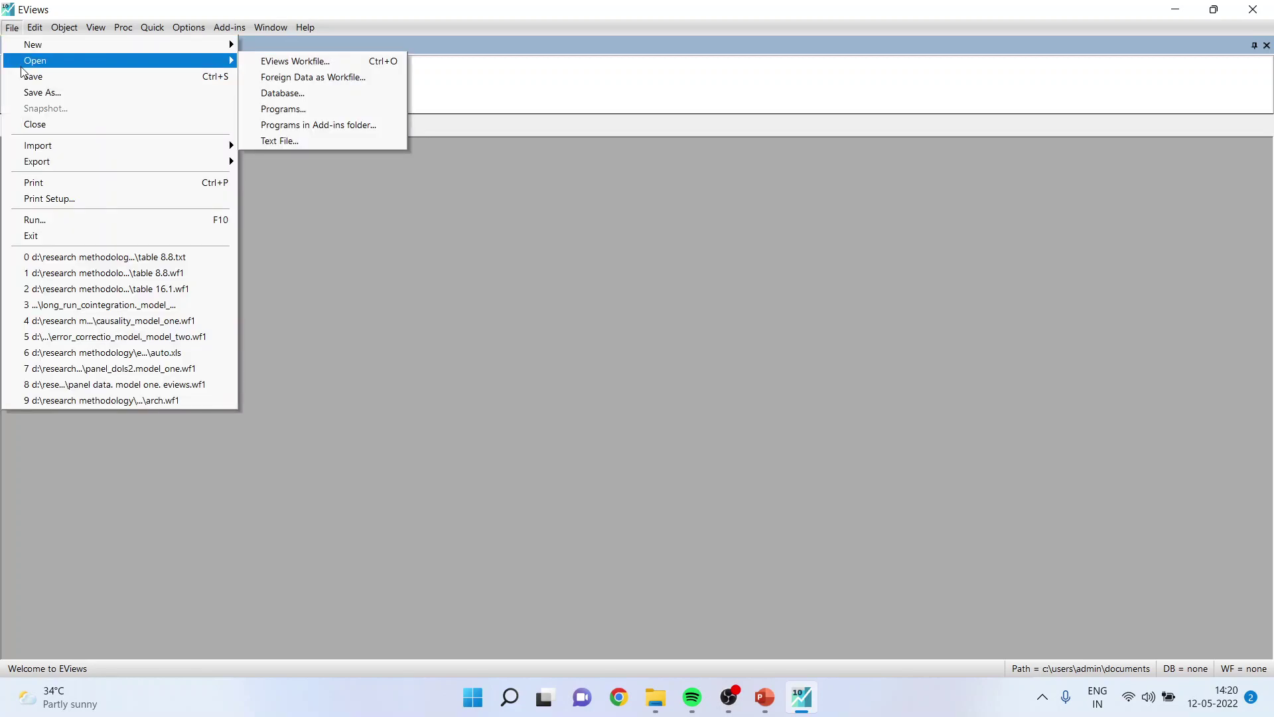
{"action": "mouse_move", "coordinate": [35, 61]}
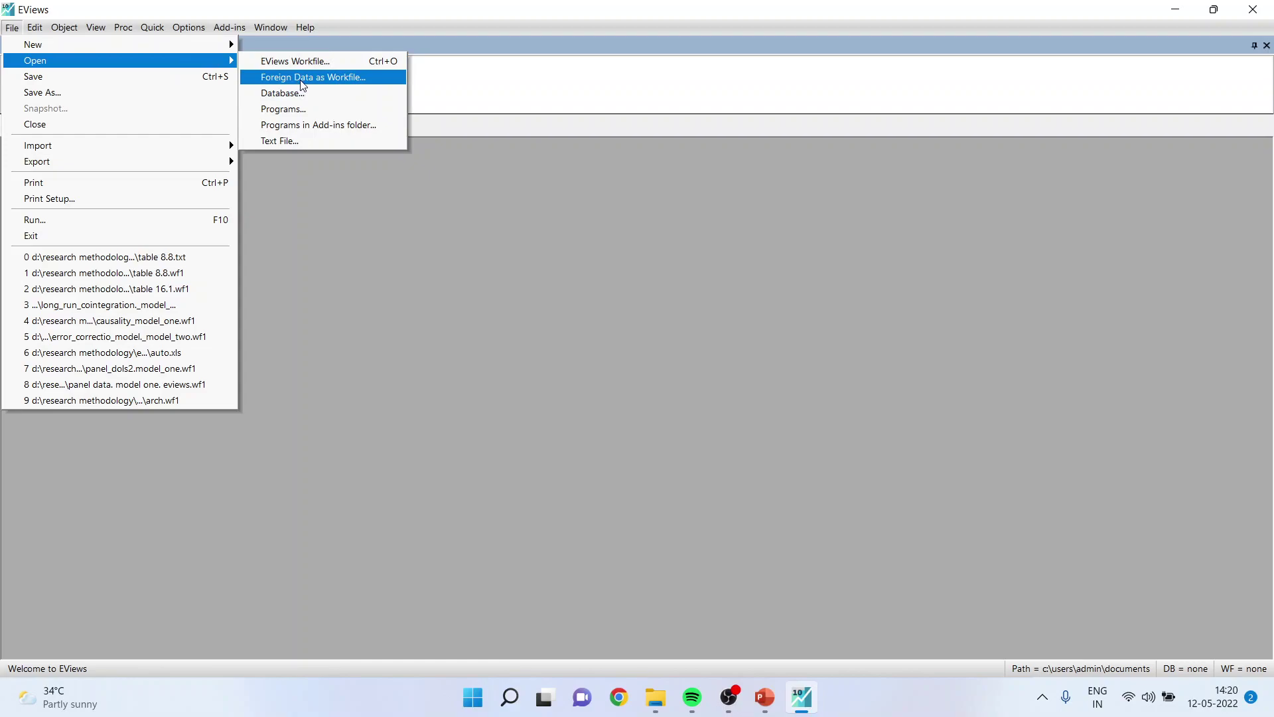
Step: Import the Table 8.8 text file from the Data folder on New Volume (D:) as foreign data
{"action": "left_click", "coordinate": [302, 80]}
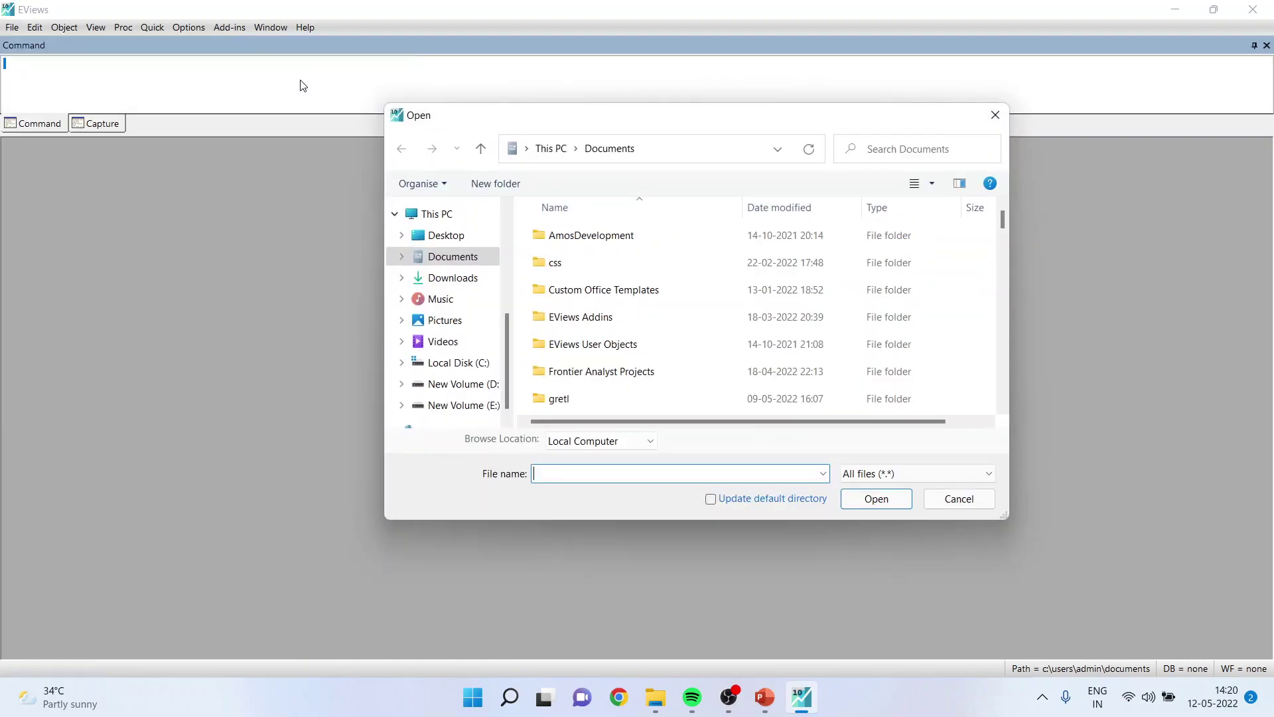
{"action": "left_click", "coordinate": [493, 387]}
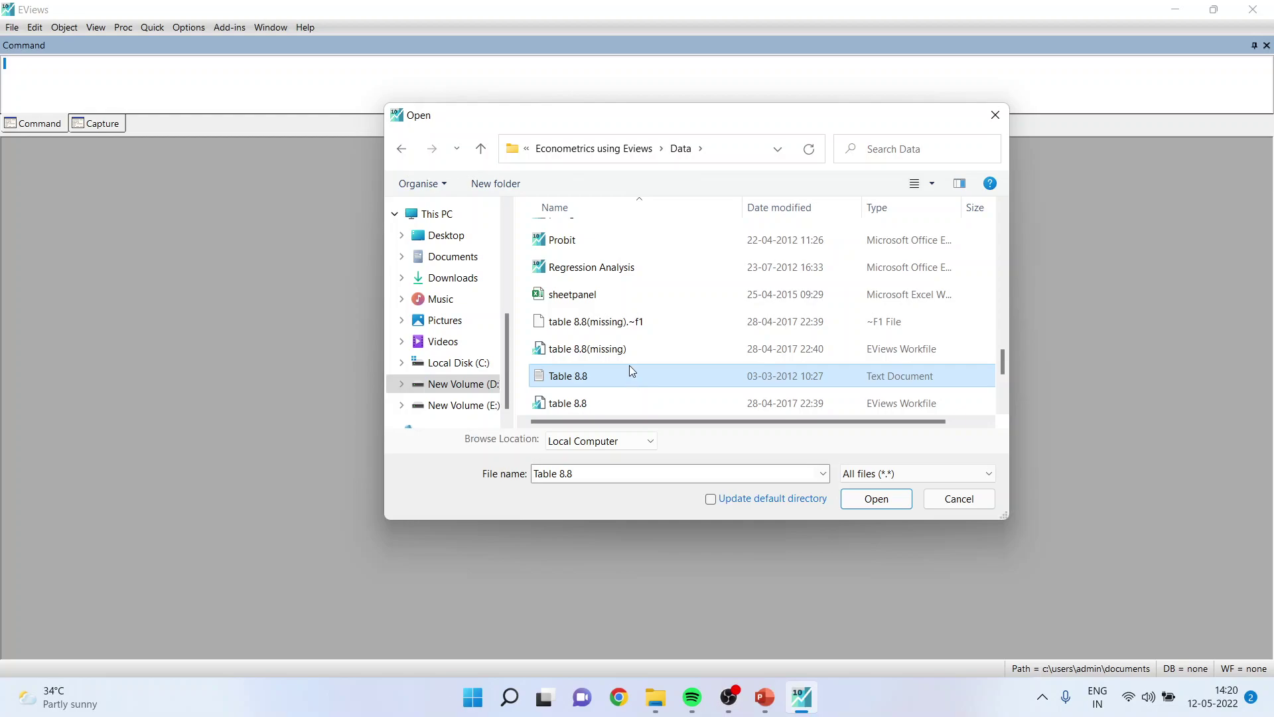
{"action": "left_click", "coordinate": [873, 497]}
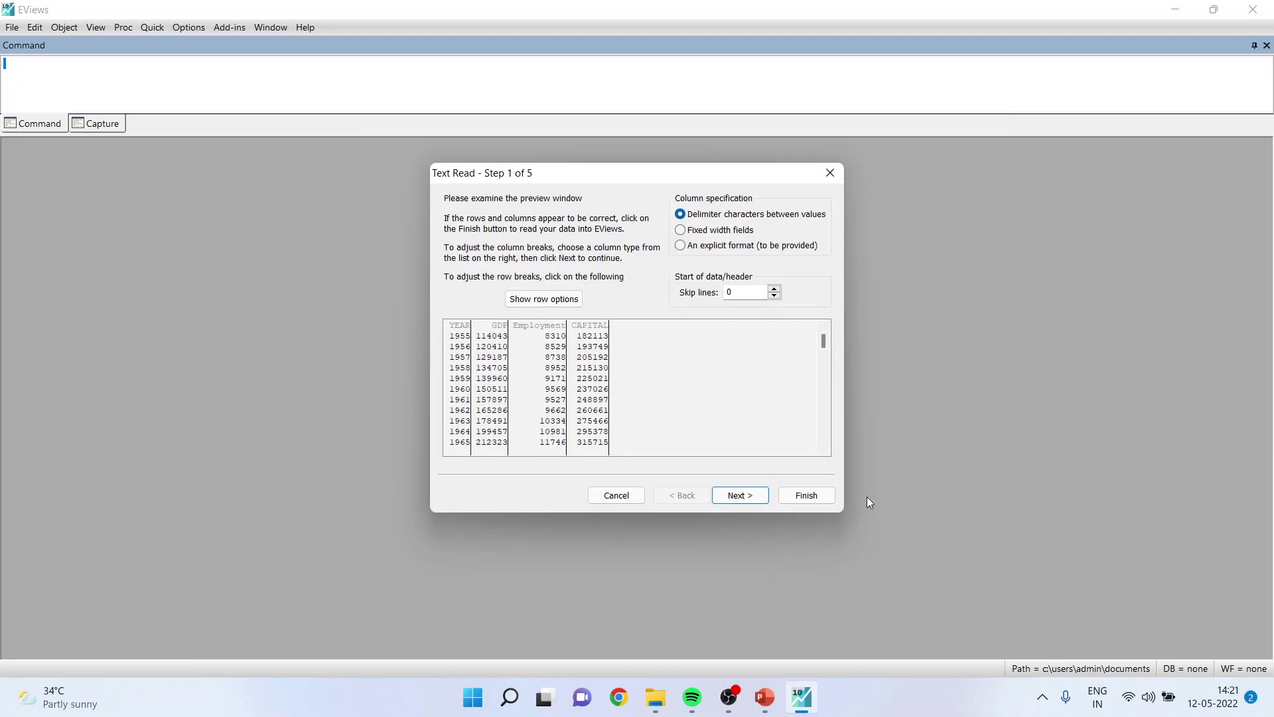
Step: Advance the text import wizard to column settings, keeping YEAR as a number
{"action": "left_click", "coordinate": [750, 505]}
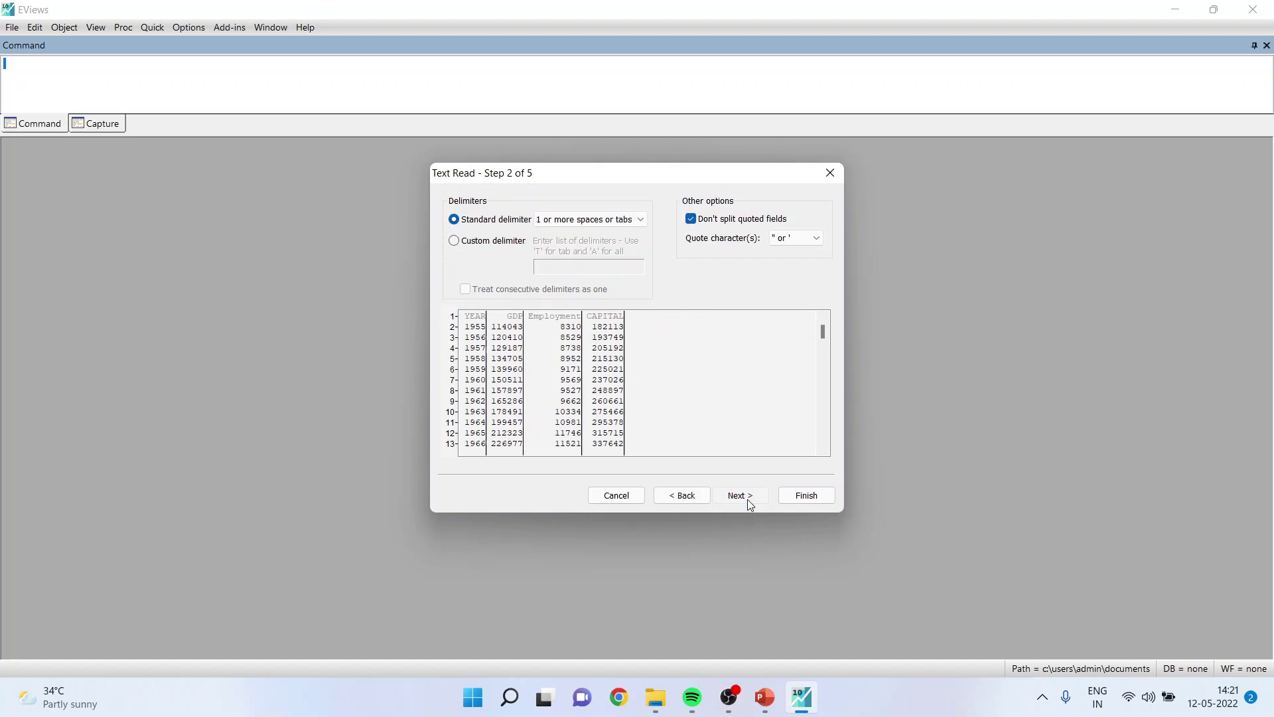
{"action": "left_click", "coordinate": [749, 506]}
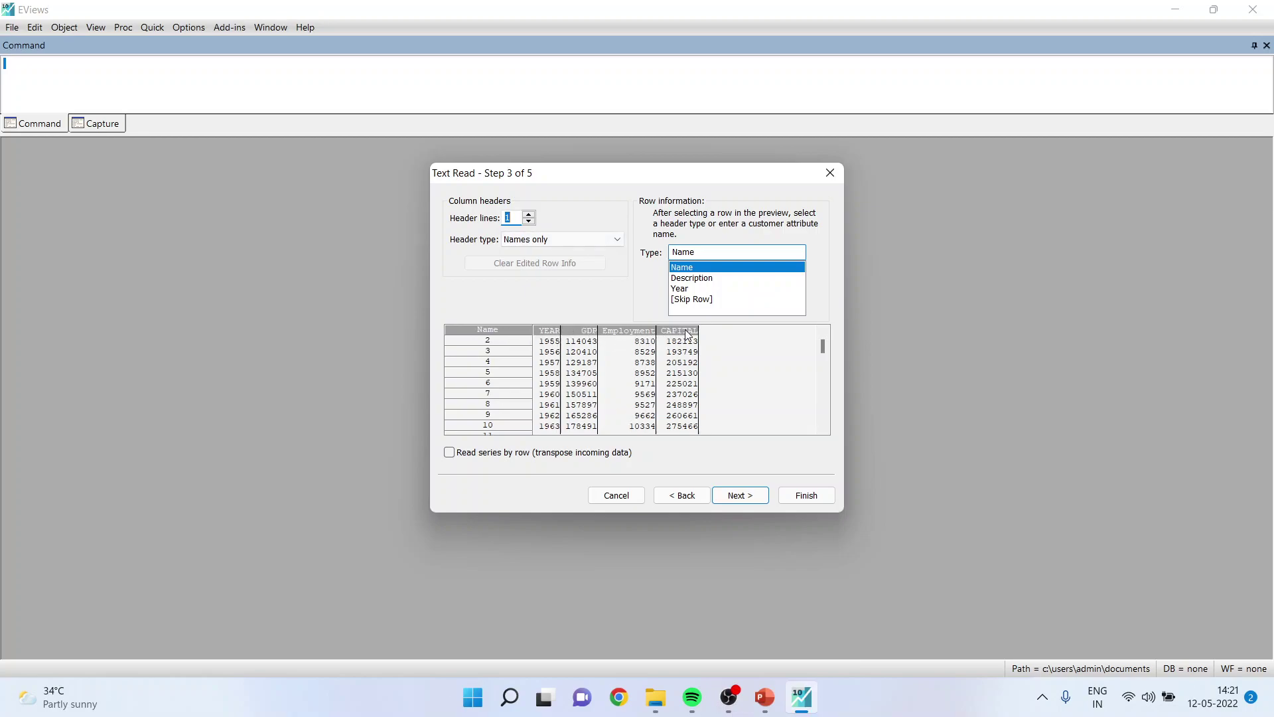
{"action": "left_click", "coordinate": [754, 500]}
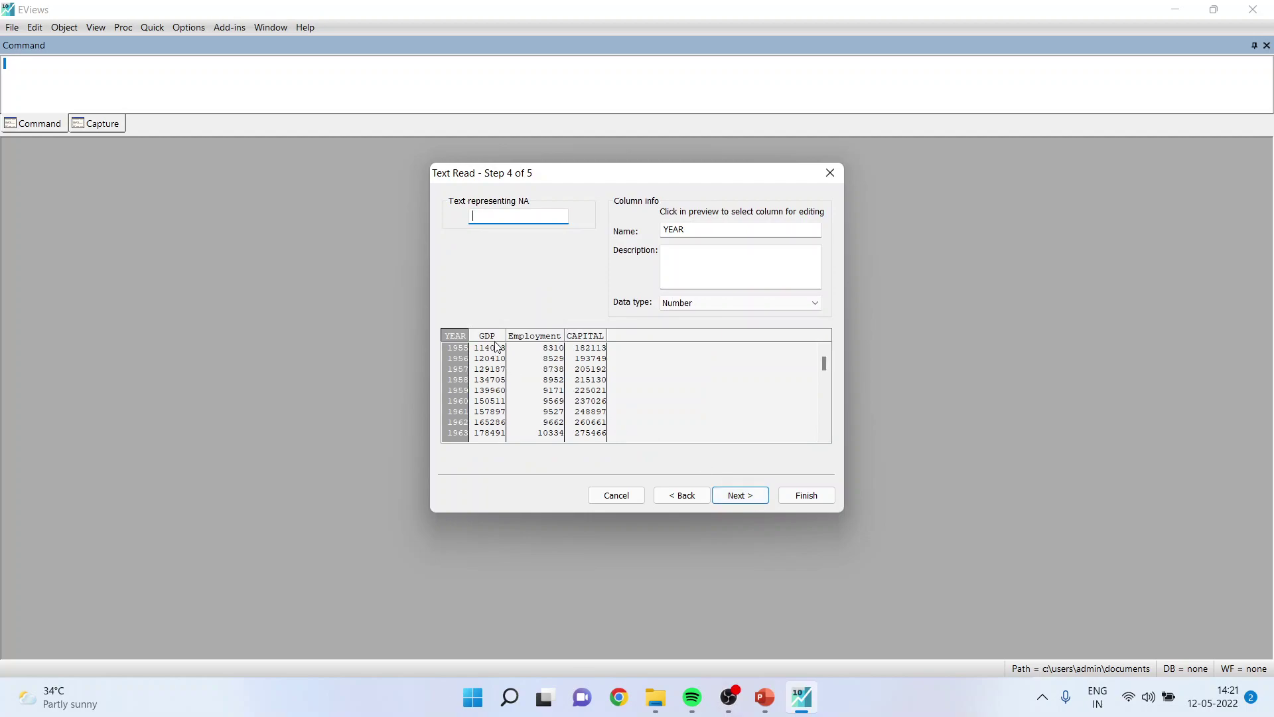
{"action": "left_click", "coordinate": [812, 304]}
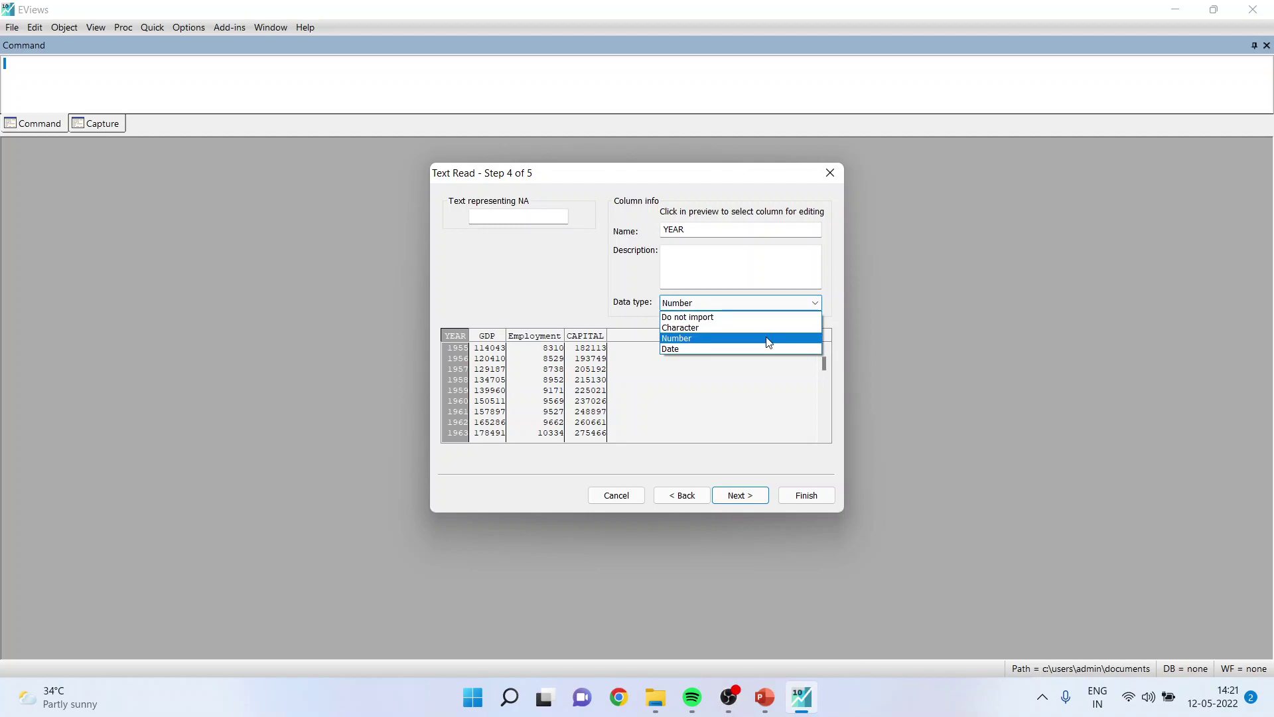
{"action": "left_click", "coordinate": [768, 339]}
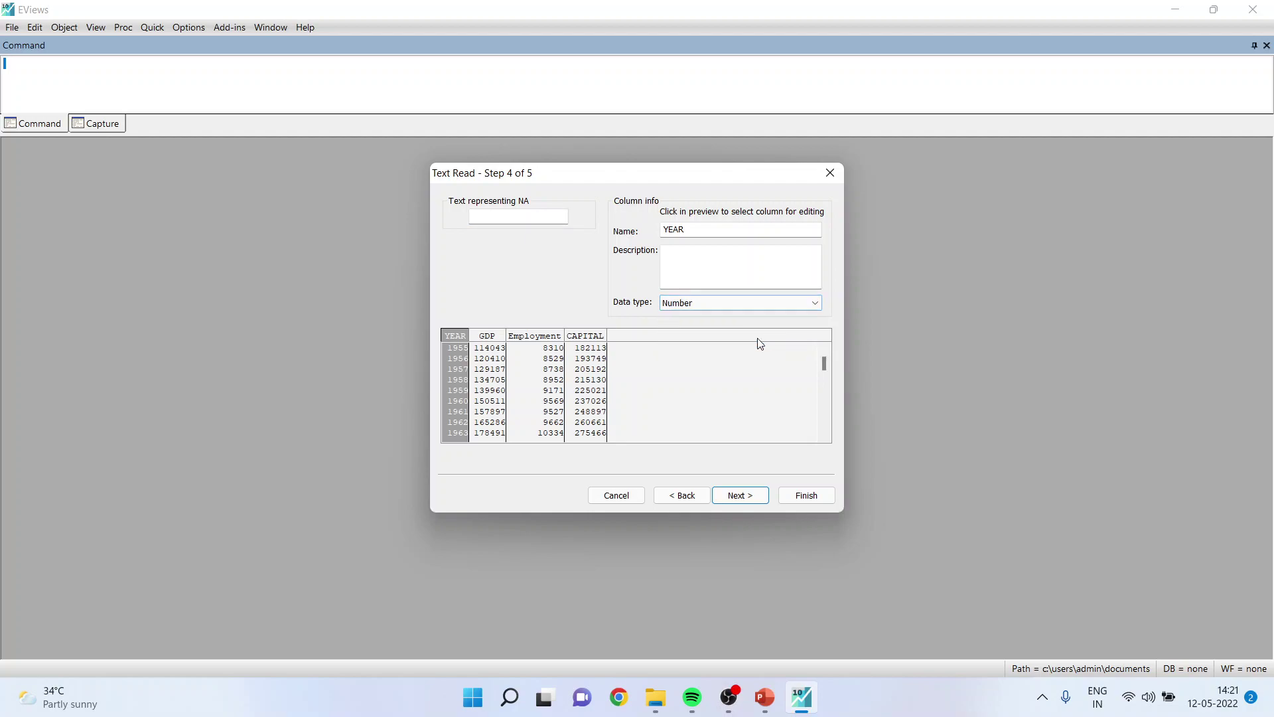
Step: Review the GDP, Employment and CAPITAL column settings and reach the final import step
{"action": "left_click", "coordinate": [489, 340]}
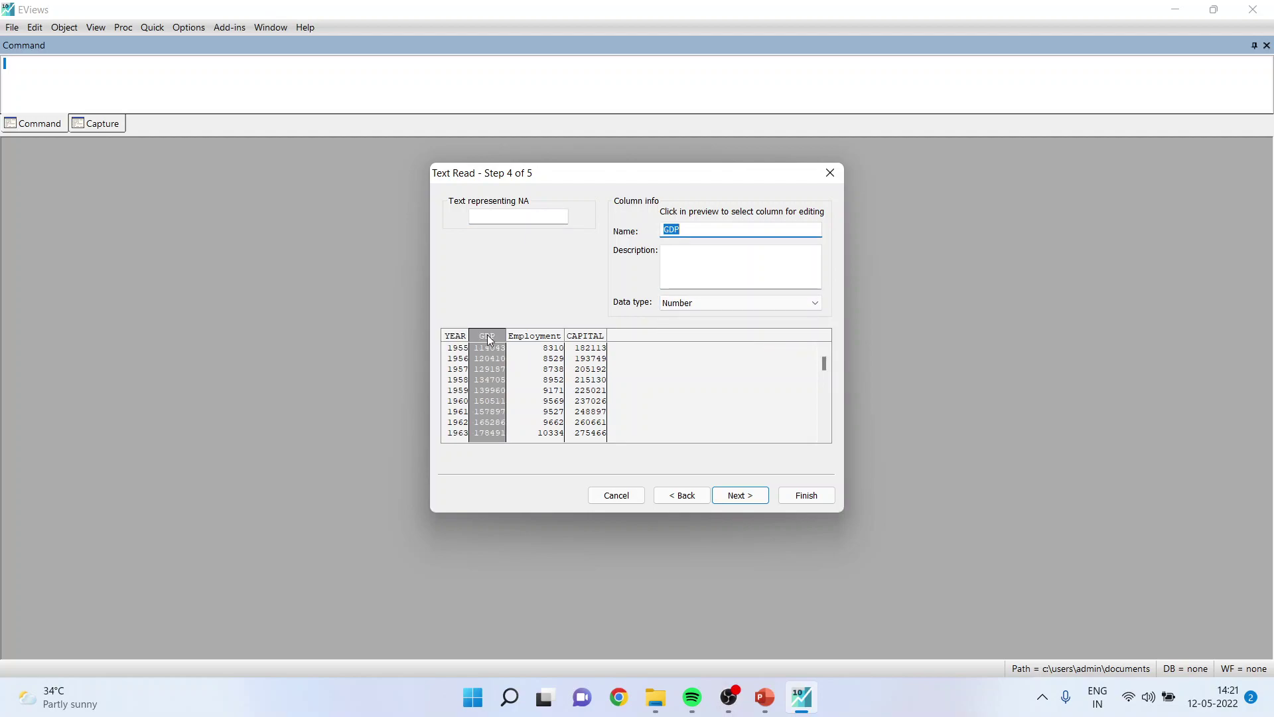
{"action": "left_click", "coordinate": [546, 343]}
{"action": "left_click", "coordinate": [595, 342]}
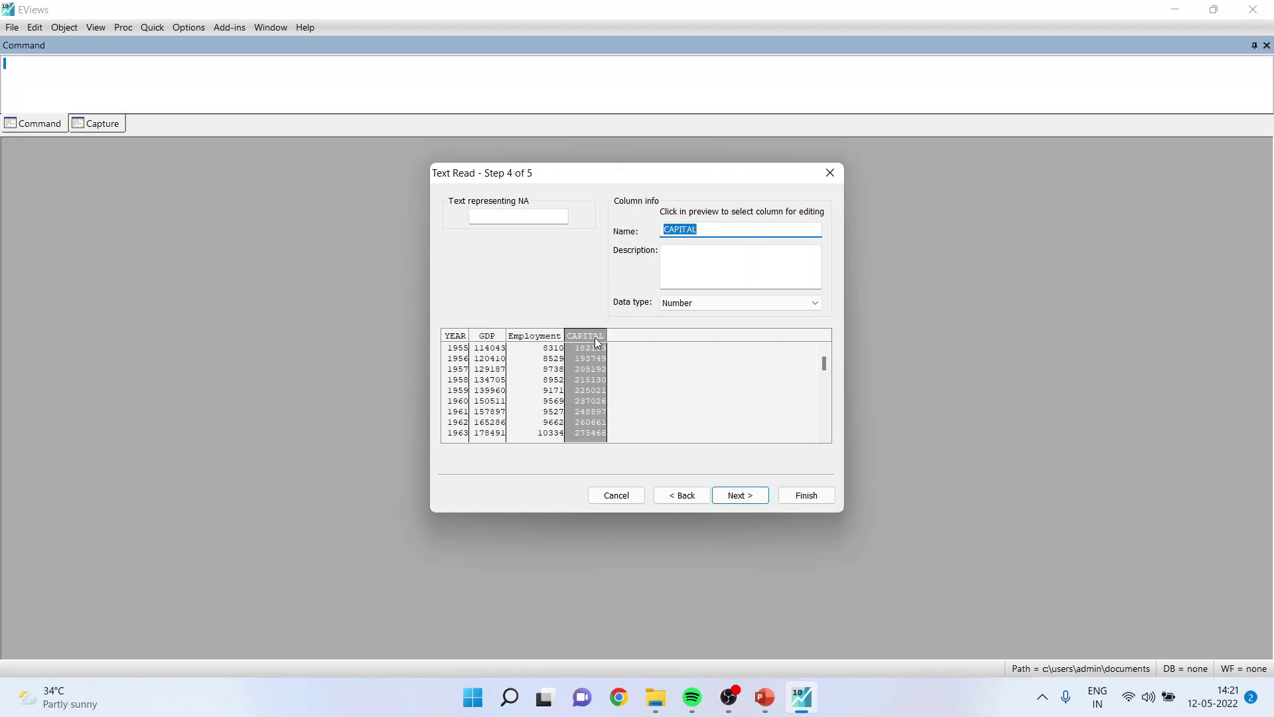
{"action": "left_click", "coordinate": [550, 343]}
{"action": "left_click", "coordinate": [497, 341]}
{"action": "left_click", "coordinate": [456, 341]}
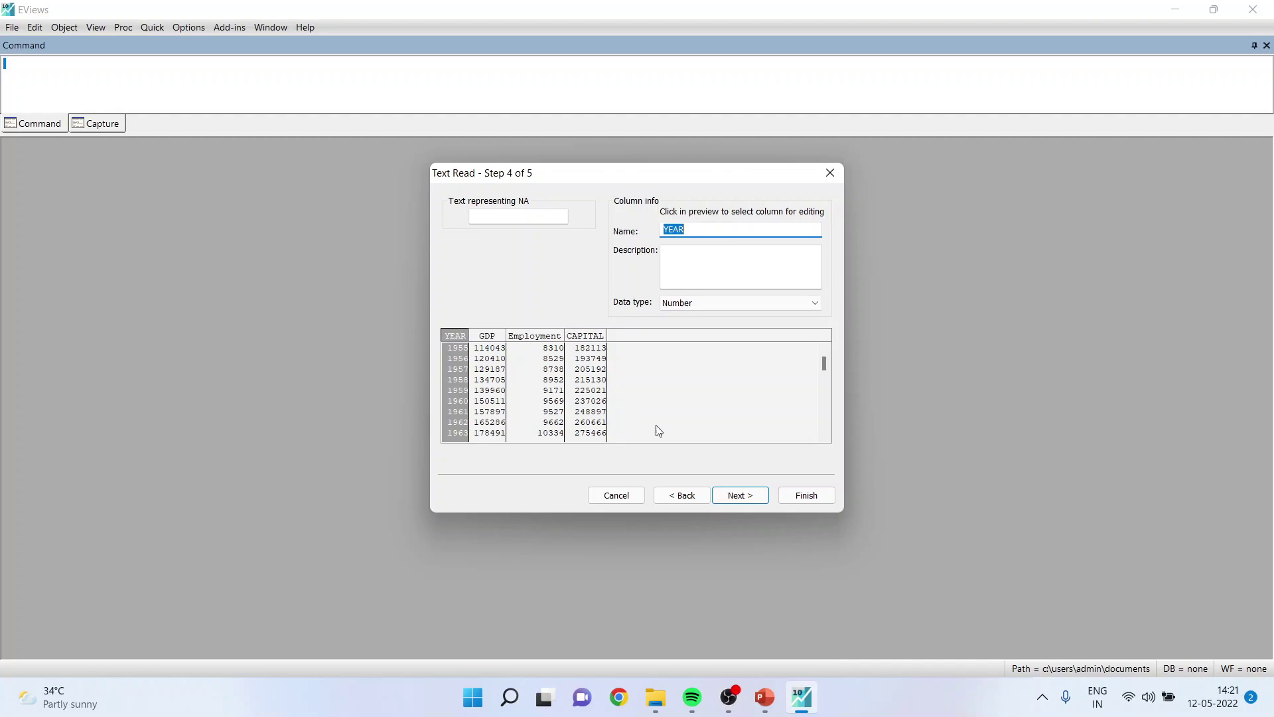
{"action": "left_click", "coordinate": [742, 496]}
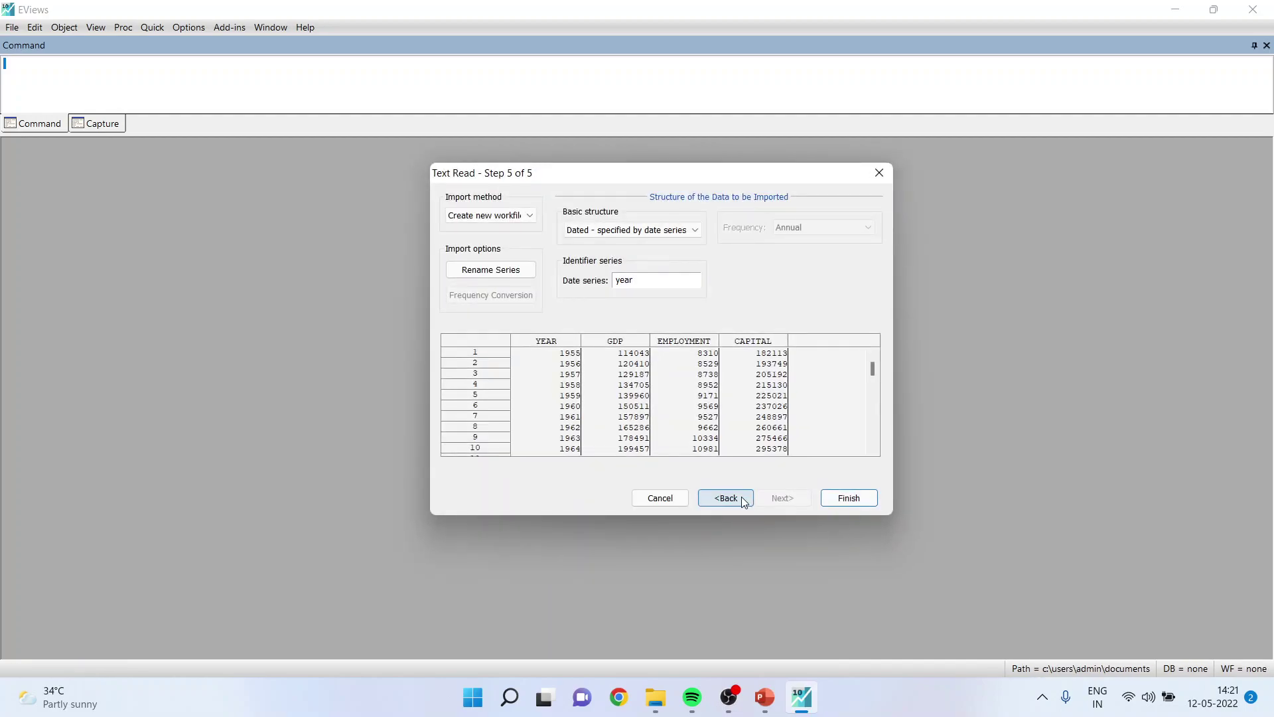
Step: Finish the Table 8.8 import without linking the series to the source file
{"action": "left_click", "coordinate": [848, 498]}
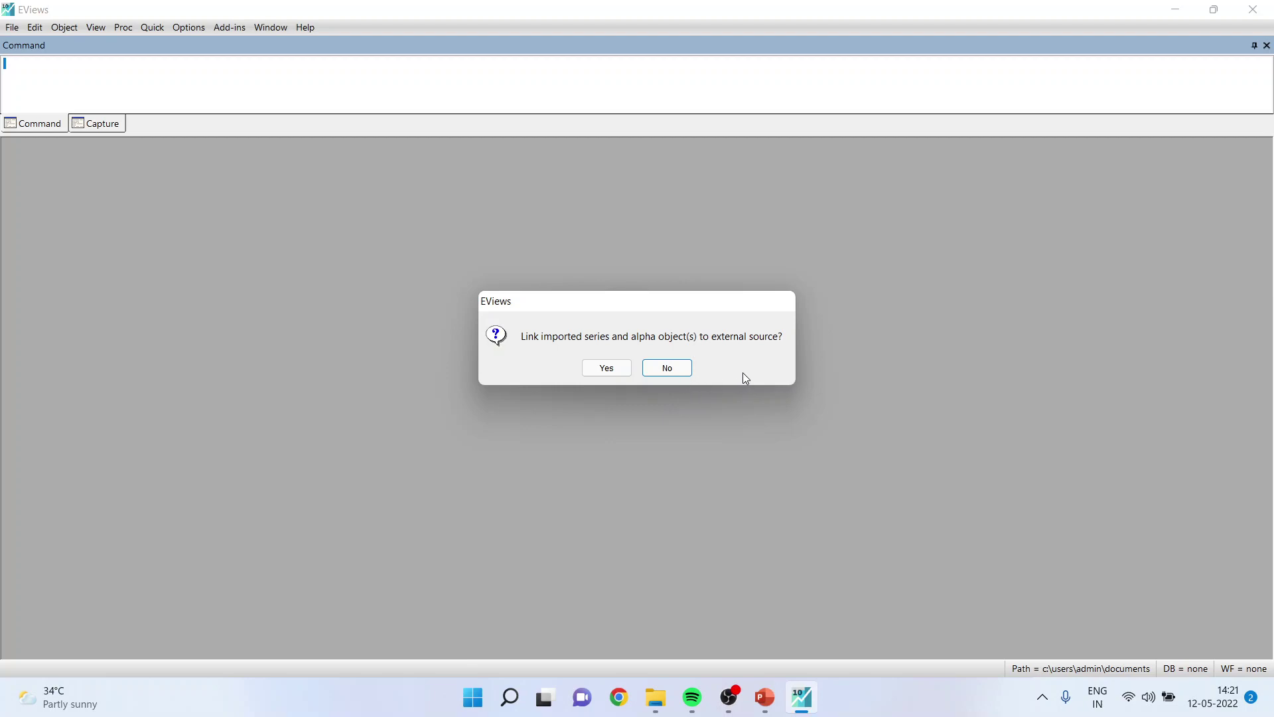
{"action": "left_click", "coordinate": [672, 371]}
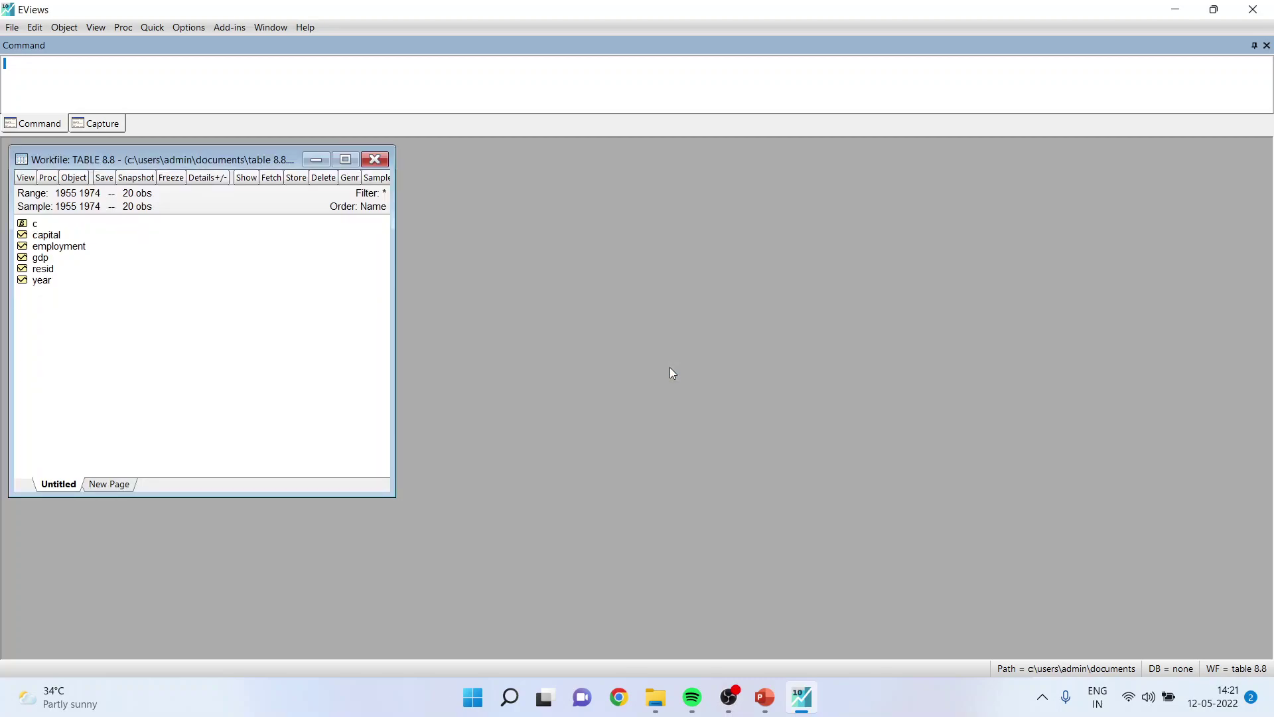
{"action": "left_click", "coordinate": [12, 28]}
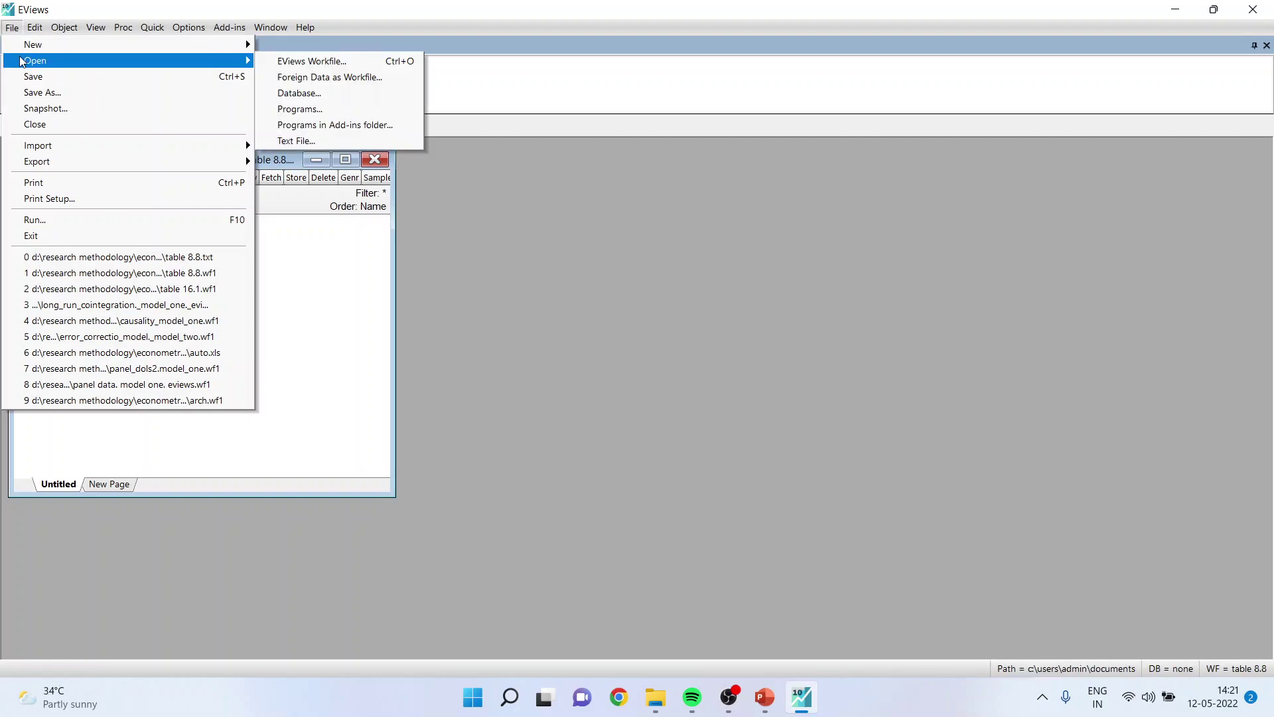
{"action": "mouse_move", "coordinate": [34, 61]}
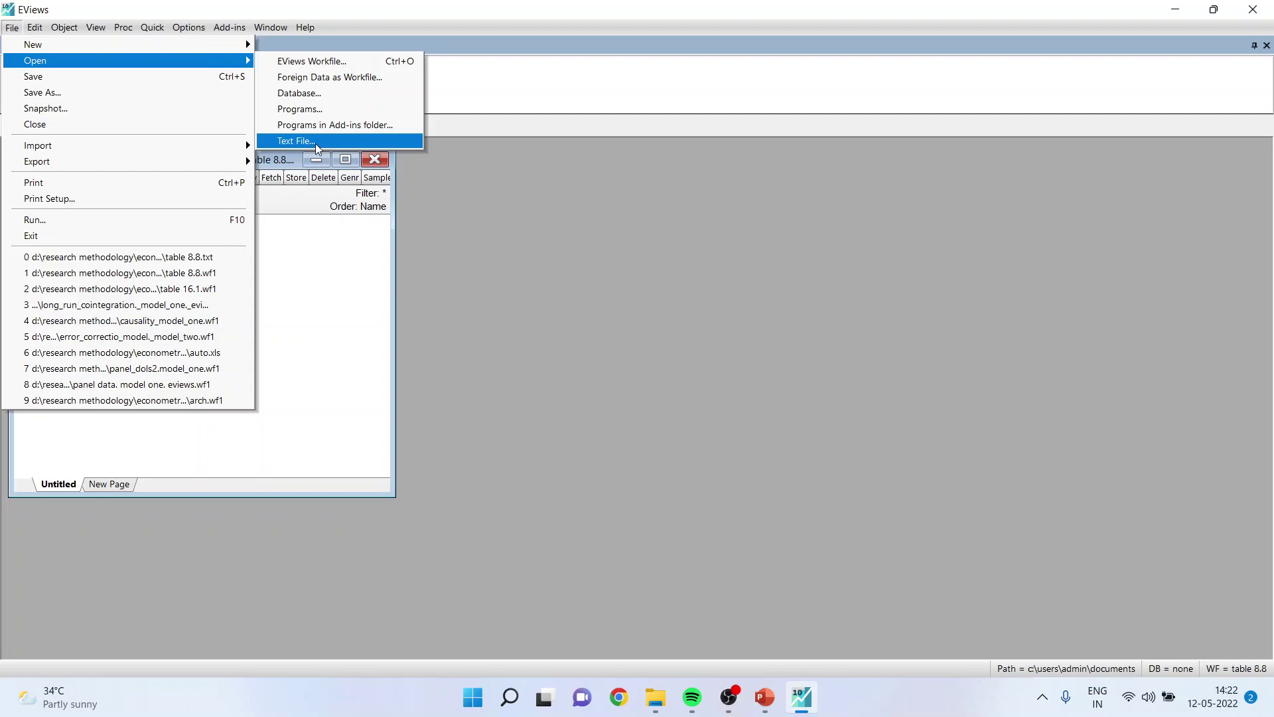
{"action": "left_click", "coordinate": [568, 224]}
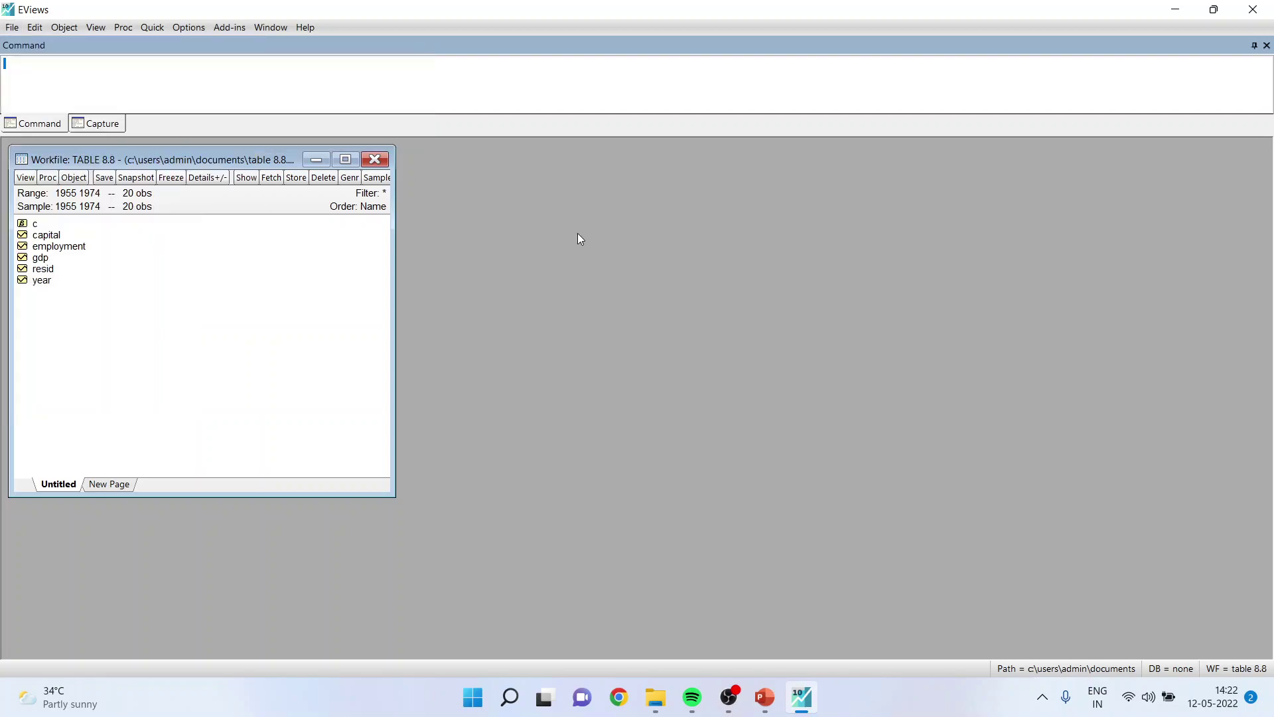
Step: Open the capital series to inspect its values, then close it
{"action": "double_click", "coordinate": [45, 235]}
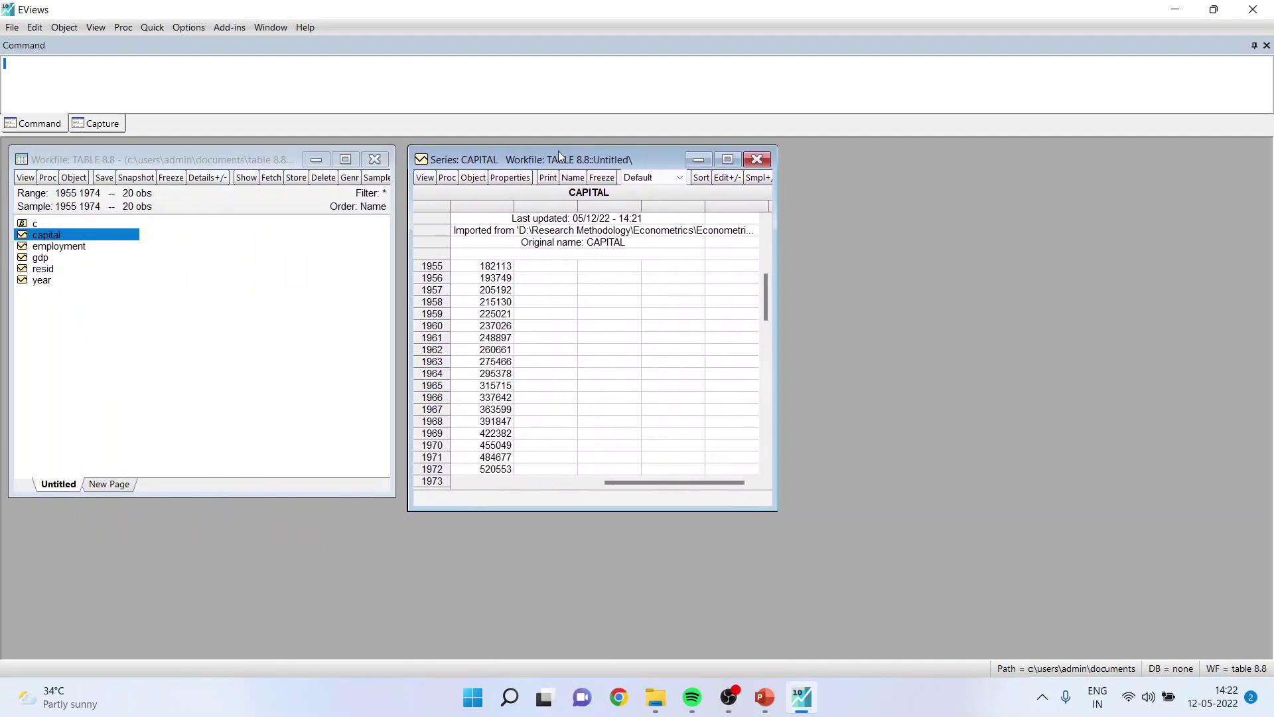
{"action": "left_click_drag", "start_coordinate": [188, 181], "coordinate": [560, 151]}
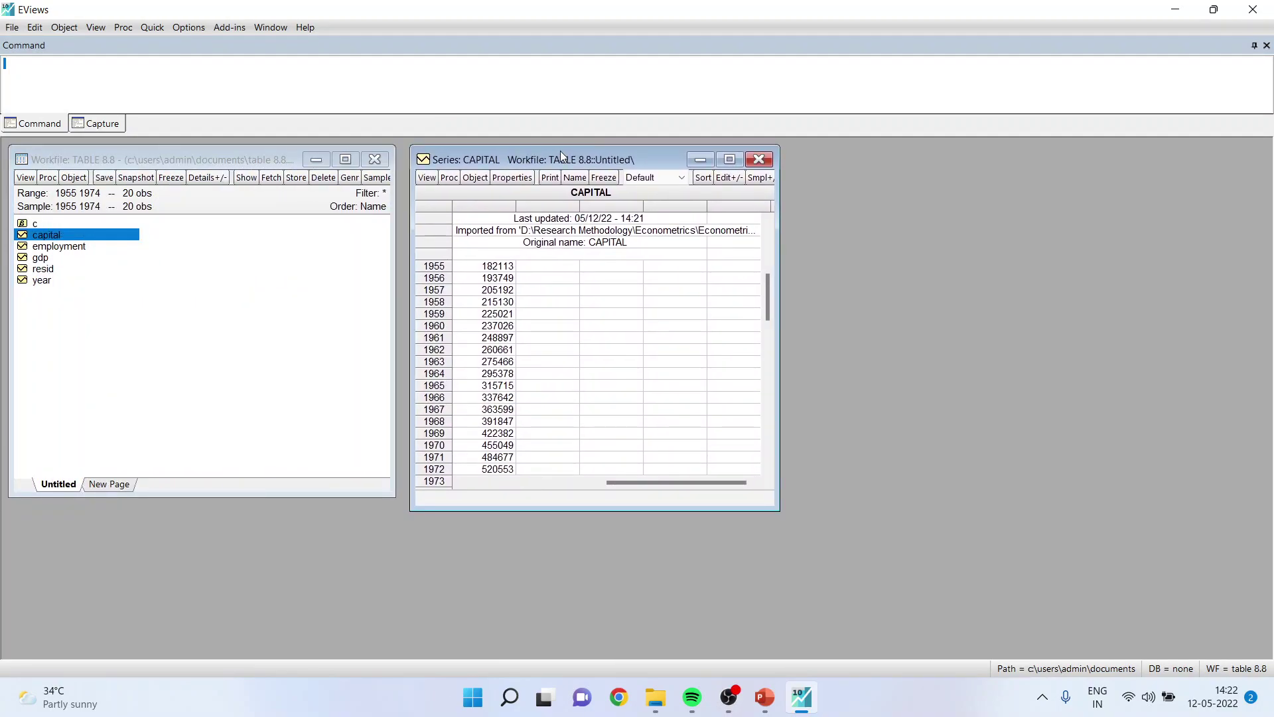
{"action": "left_click", "coordinate": [759, 159]}
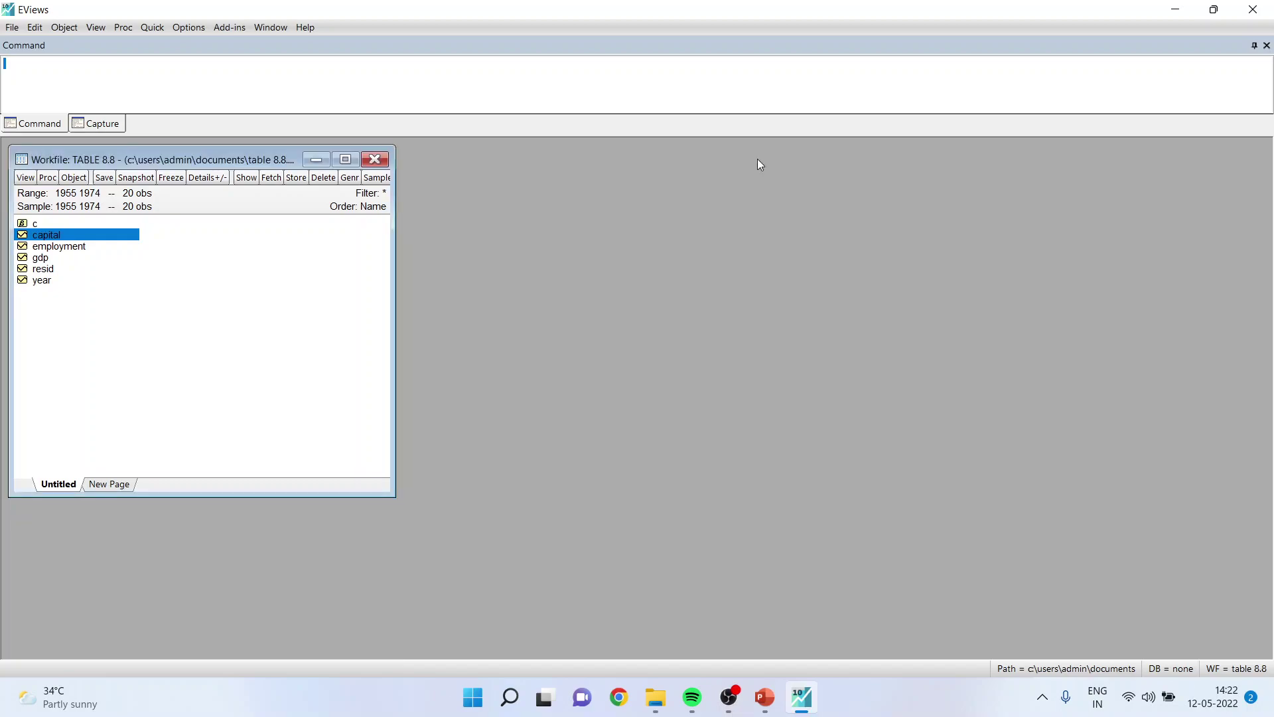
Step: Open capital, employment and gdp as an untitled group placed beside the workfile
{"action": "left_click", "coordinate": [70, 247], "text": "ctrl"}
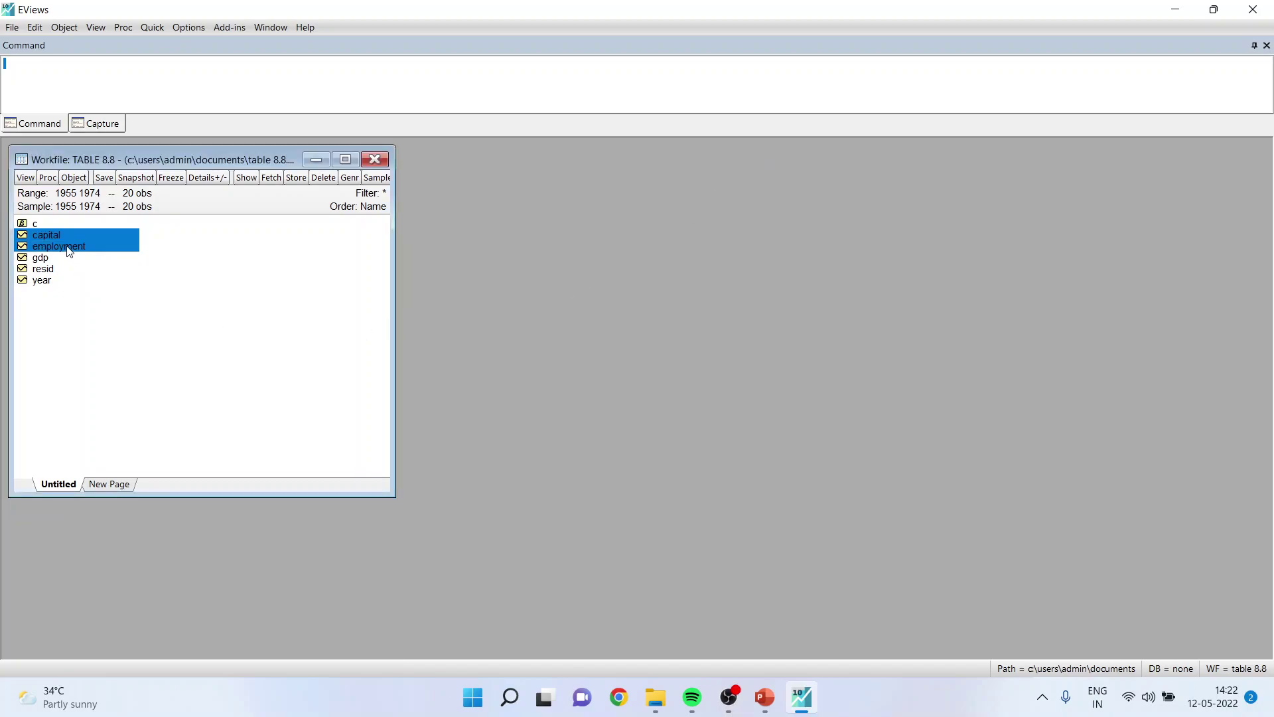
{"action": "left_click", "coordinate": [45, 259], "text": "ctrl"}
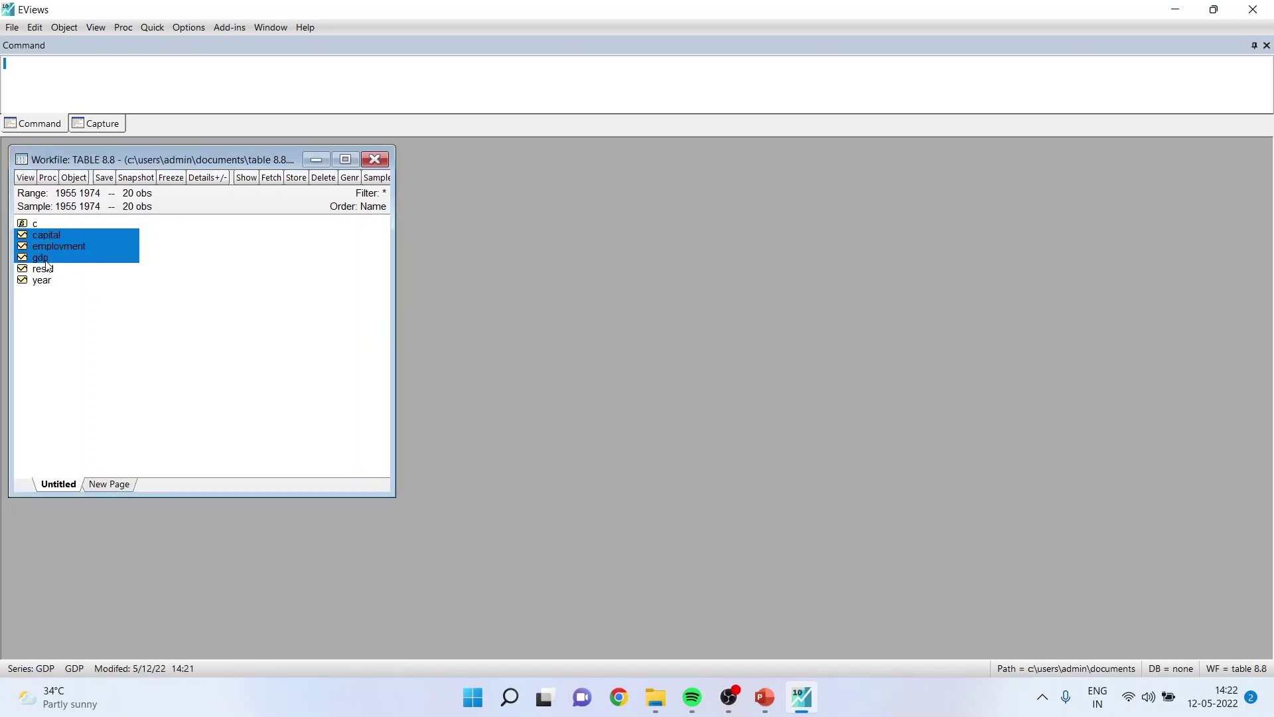
{"action": "right_click", "coordinate": [103, 245]}
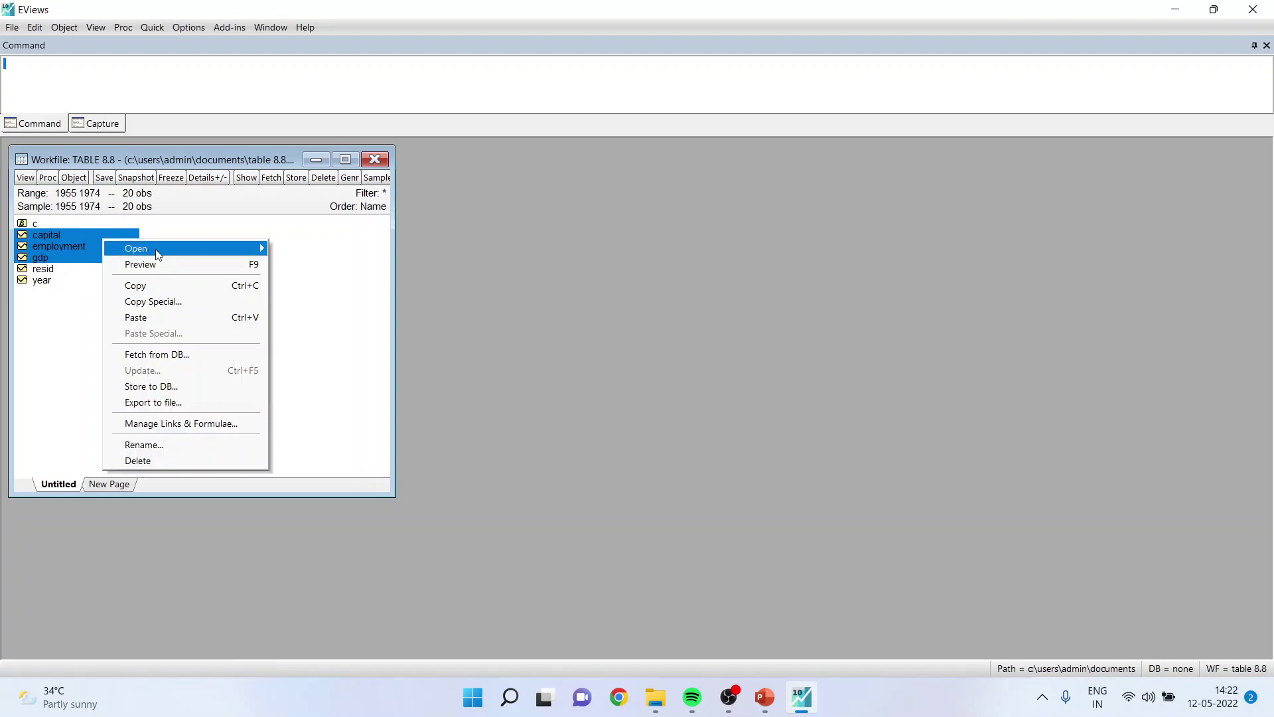
{"action": "mouse_move", "coordinate": [137, 248]}
{"action": "left_click", "coordinate": [342, 253]}
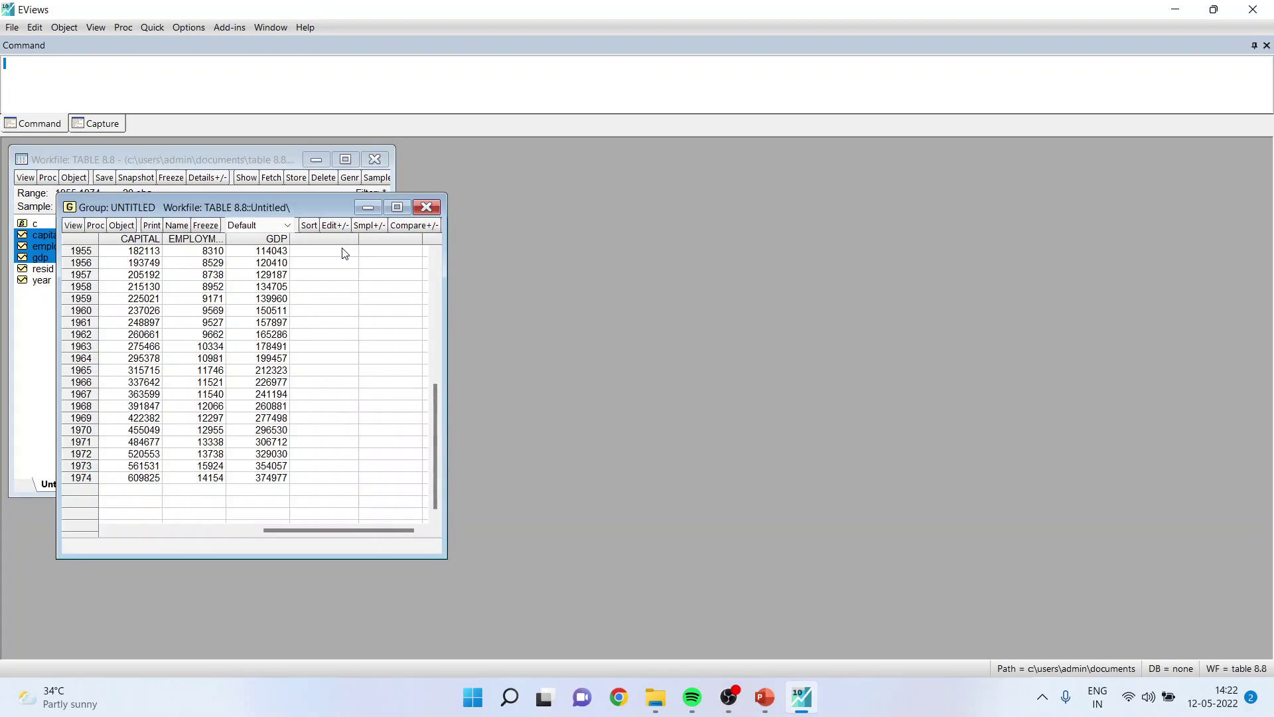
{"action": "left_click_drag", "start_coordinate": [286, 205], "coordinate": [637, 156]}
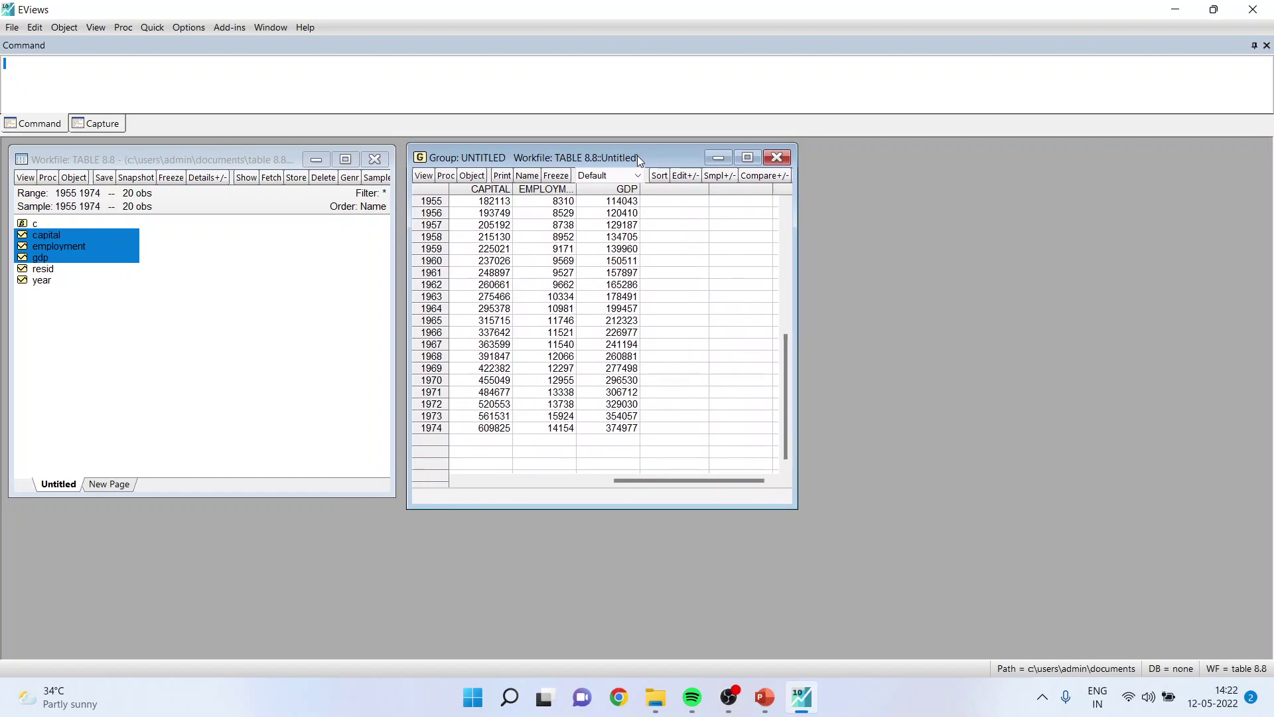
Step: Display common-sample descriptive statistics for the capital, employment and gdp group
{"action": "left_click", "coordinate": [419, 177]}
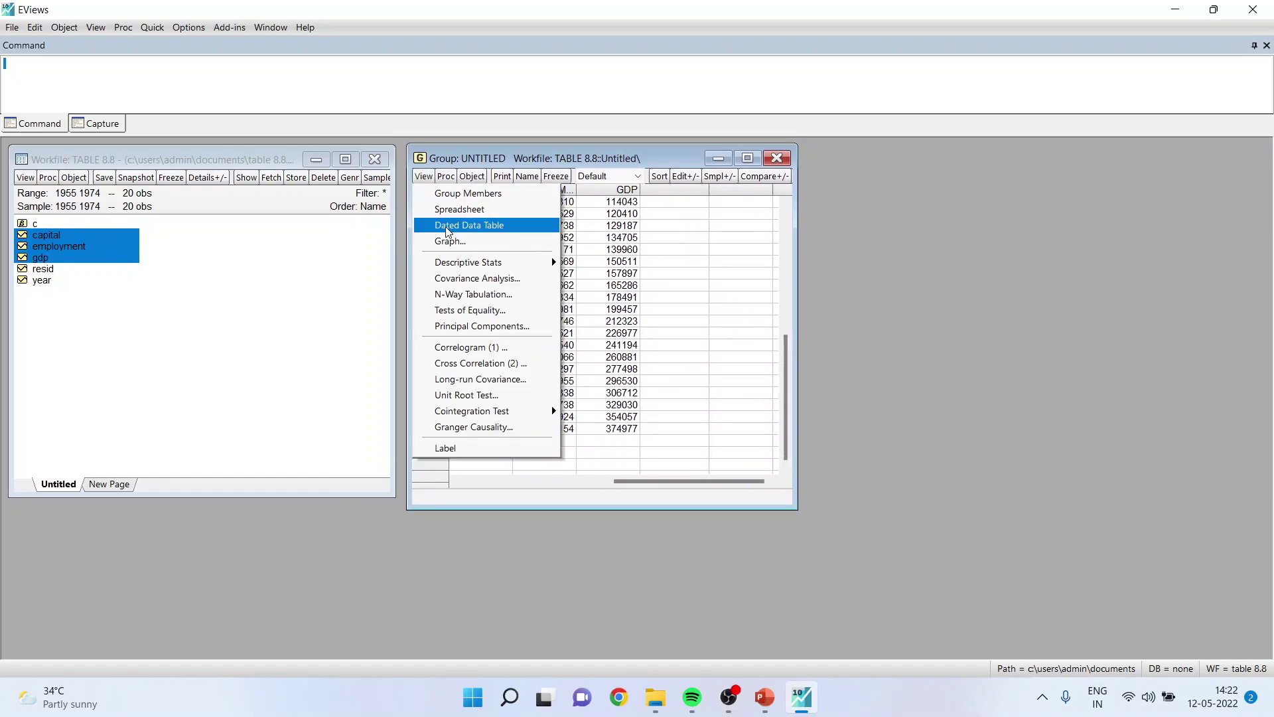
{"action": "mouse_move", "coordinate": [468, 262]}
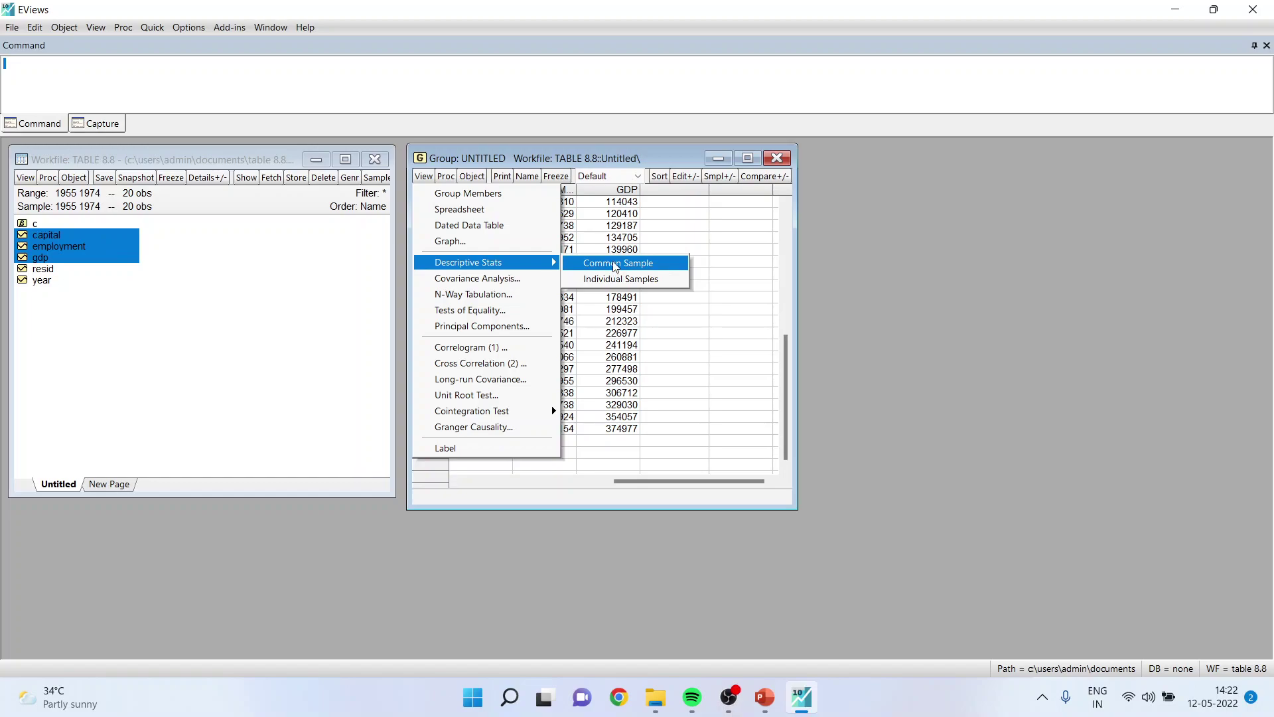
{"action": "left_click", "coordinate": [613, 265]}
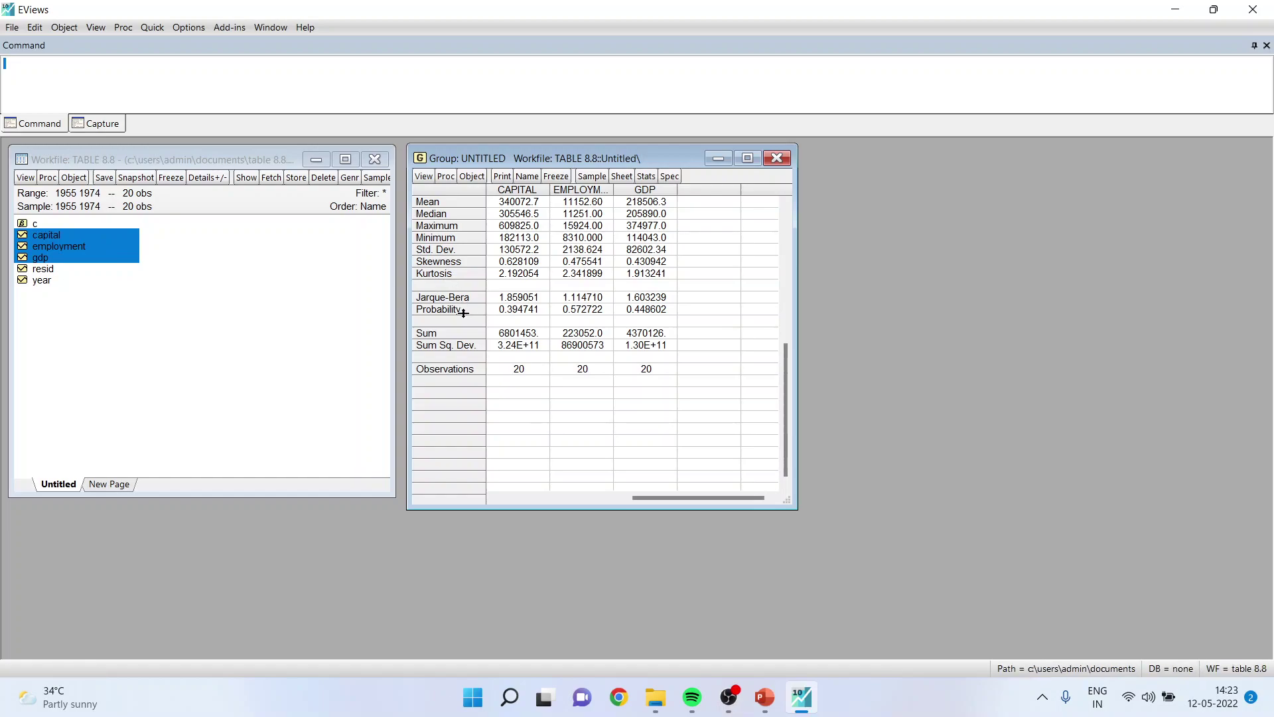
Step: Plot the group as a basic line graph over 1955–1974
{"action": "left_click", "coordinate": [425, 178]}
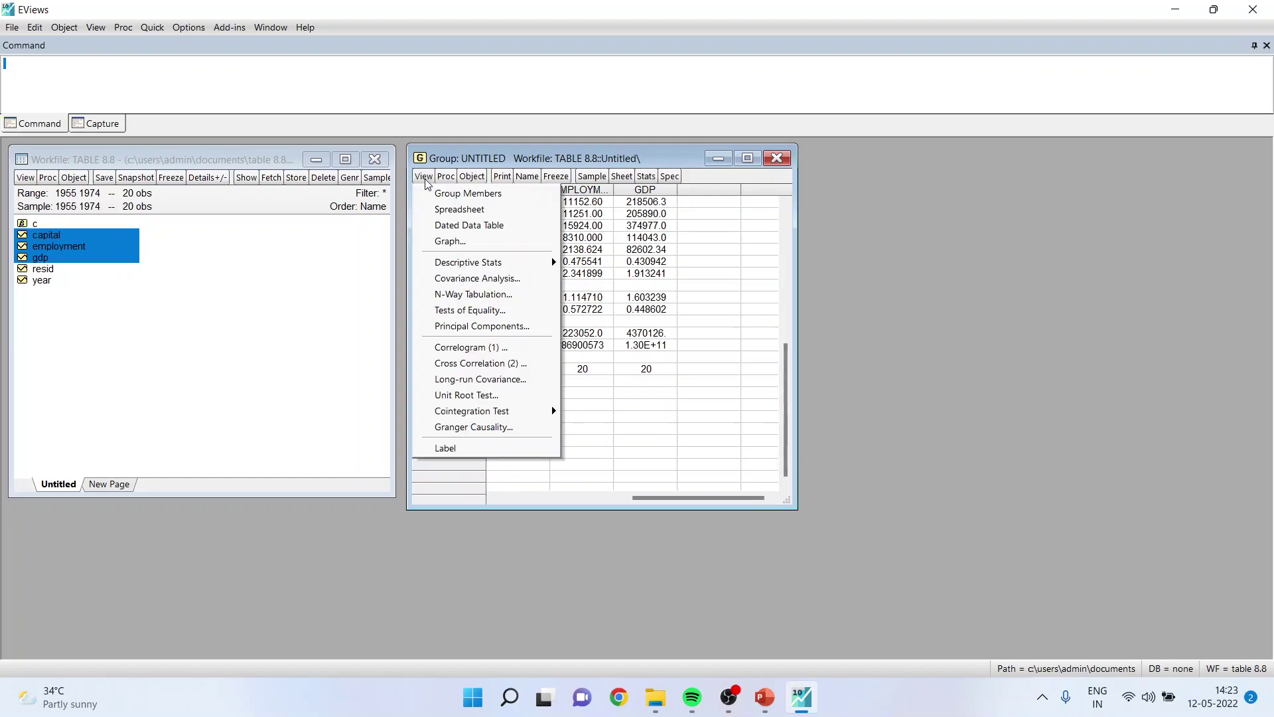
{"action": "left_click", "coordinate": [449, 241]}
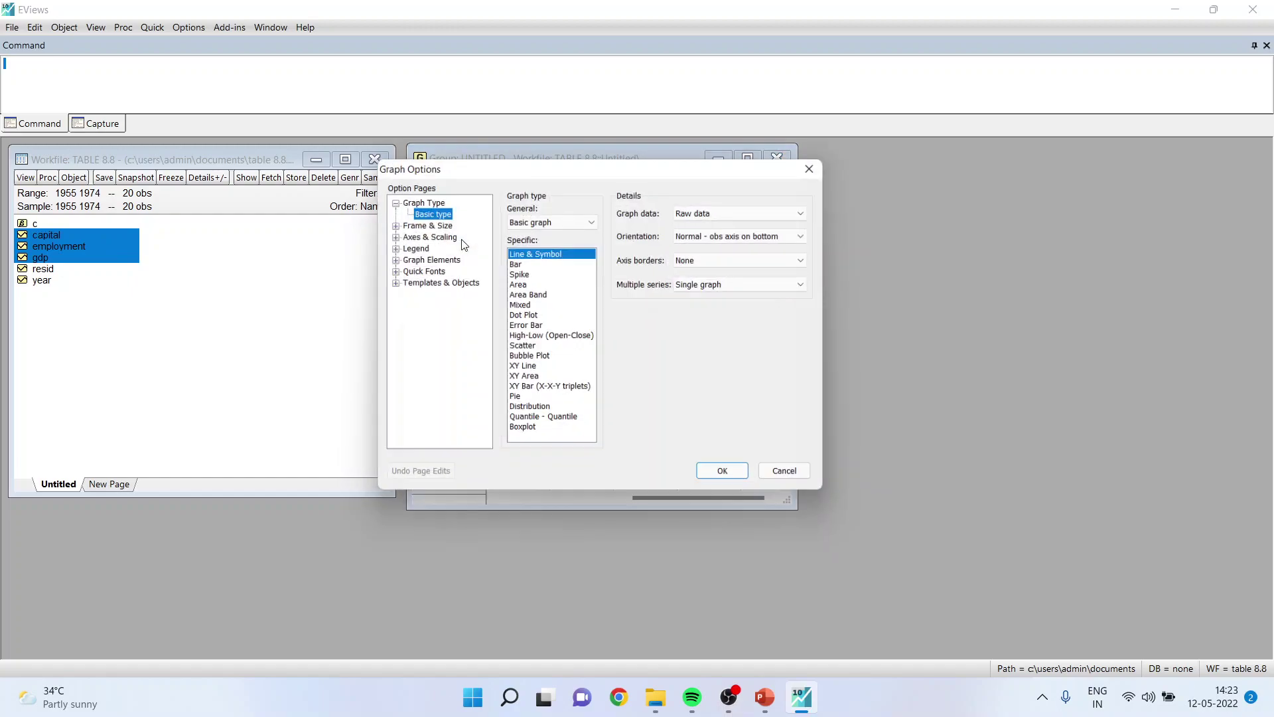
{"action": "left_click", "coordinate": [733, 478]}
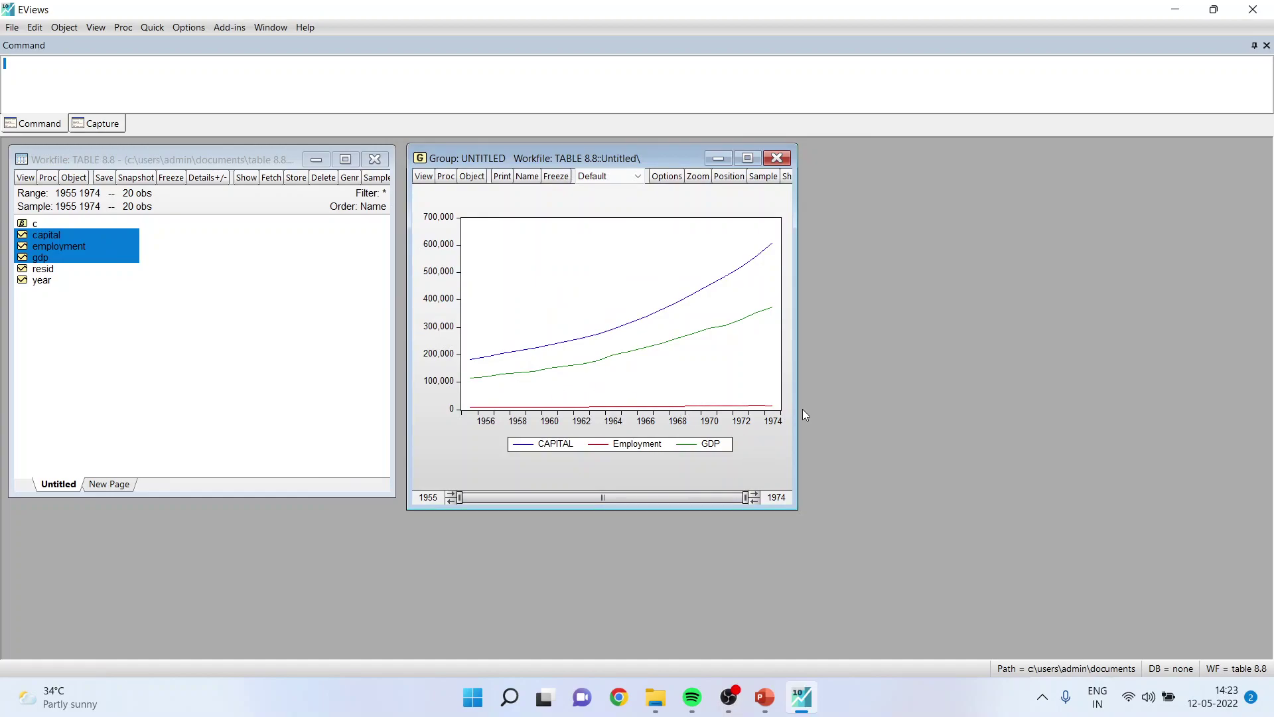
Step: Change the graph so all three series are stacked in a single graph
{"action": "left_click", "coordinate": [423, 176]}
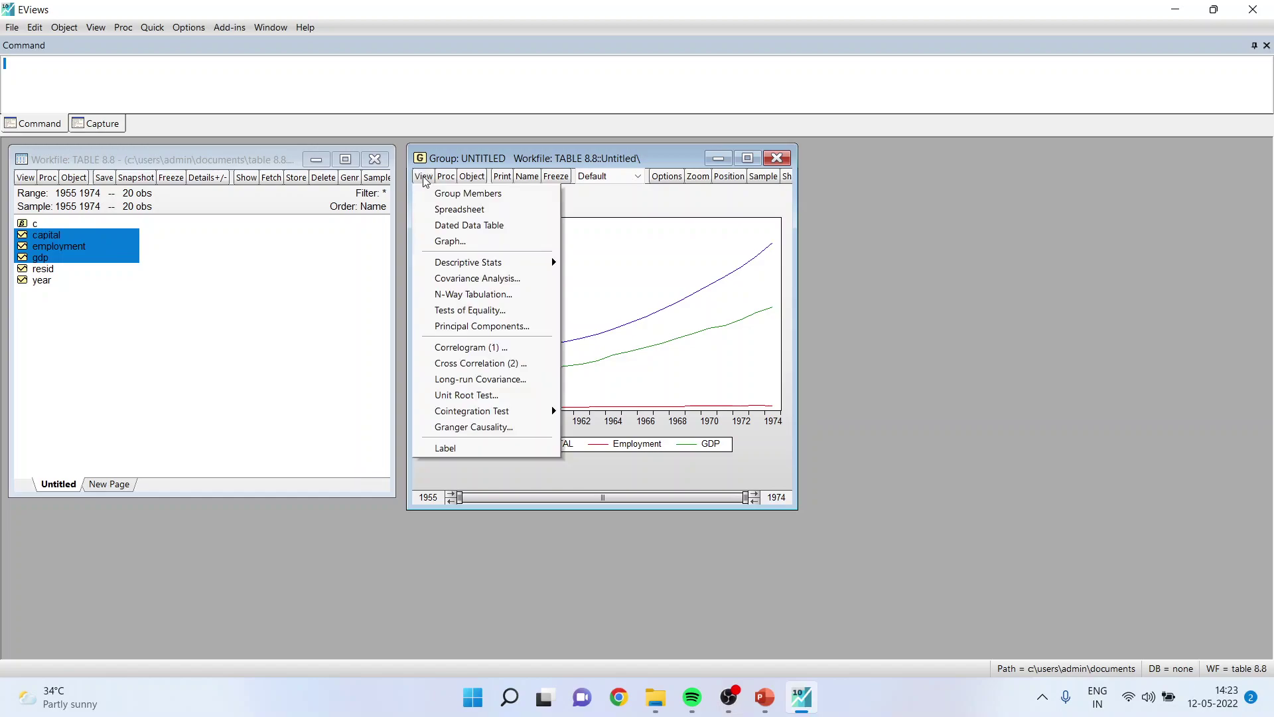
{"action": "left_click", "coordinate": [450, 241]}
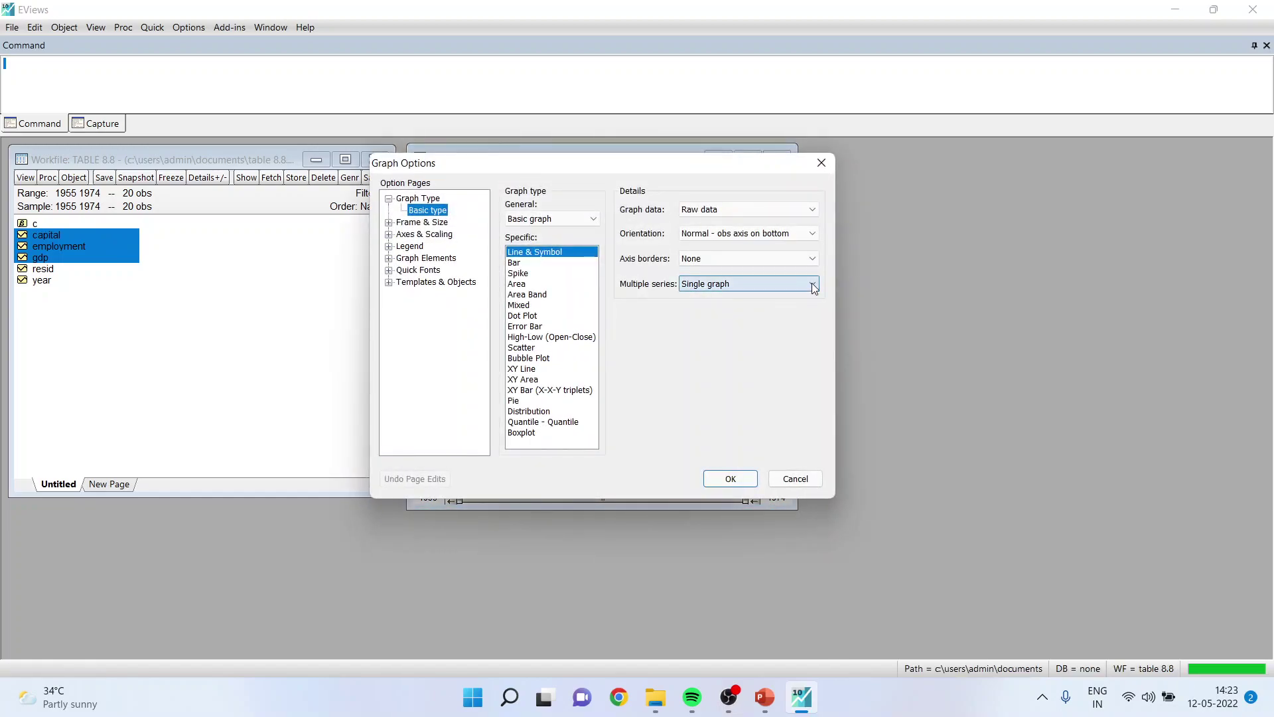
{"action": "left_click", "coordinate": [812, 283]}
{"action": "left_click", "coordinate": [776, 307]}
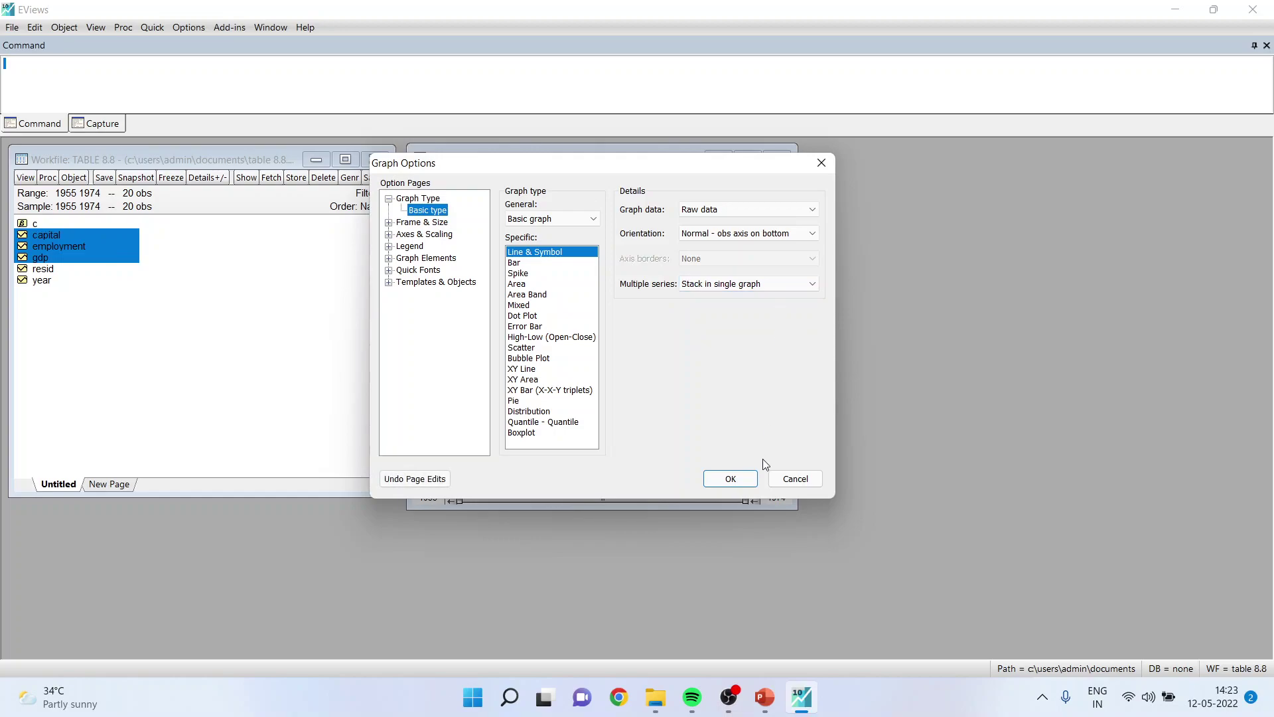
{"action": "left_click", "coordinate": [733, 479]}
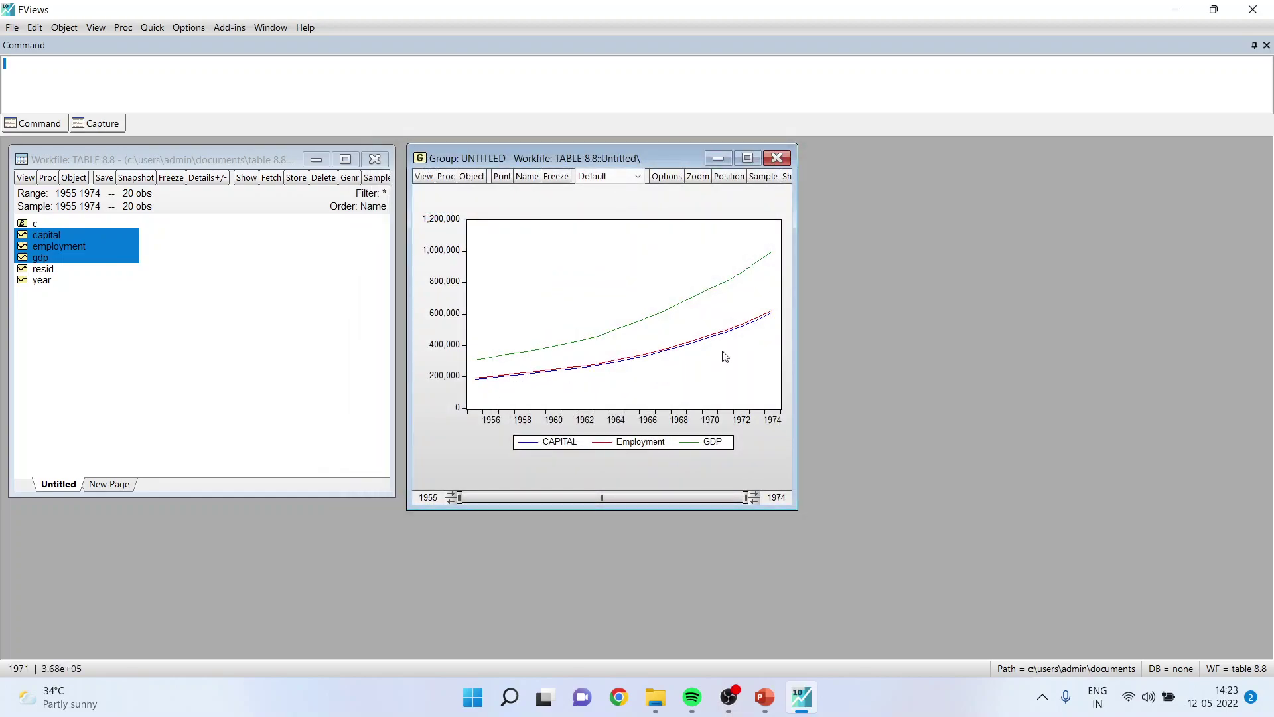
Step: Show capital, employment and gdp as multiple separate line graphs
{"action": "left_click", "coordinate": [423, 176]}
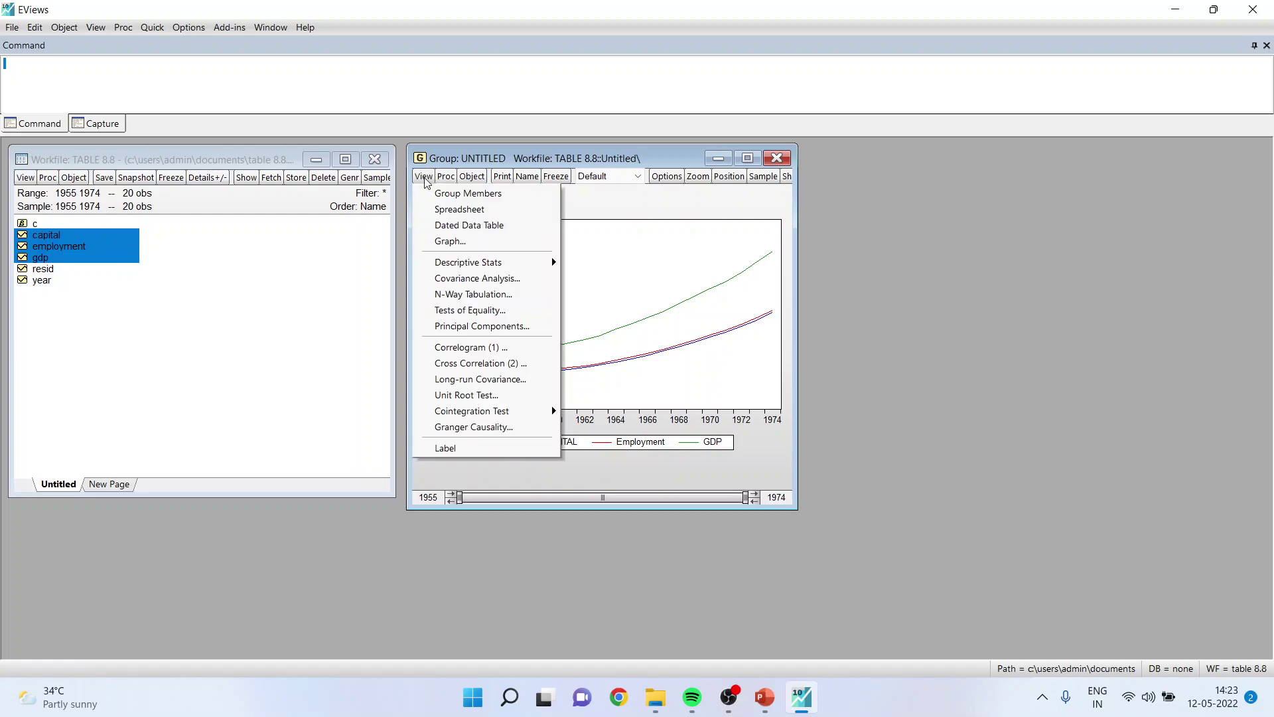
{"action": "left_click", "coordinate": [449, 240]}
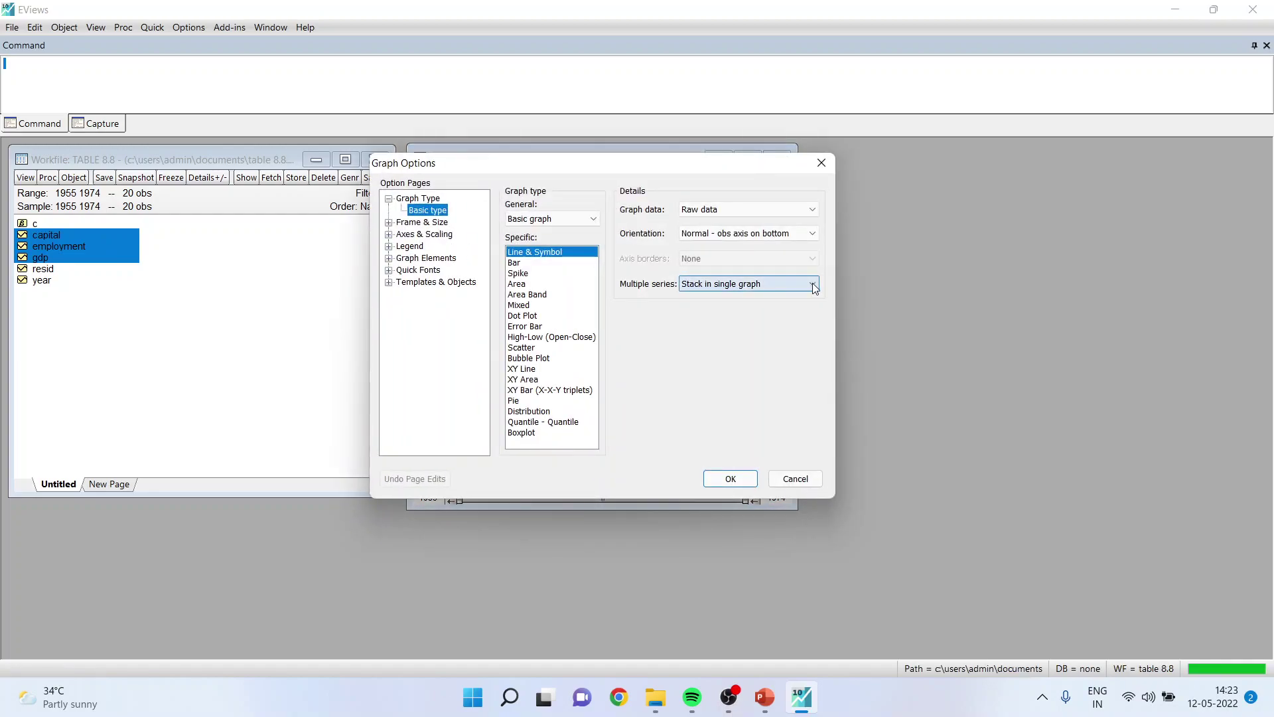
{"action": "left_click", "coordinate": [815, 287]}
{"action": "left_click", "coordinate": [772, 317]}
{"action": "left_click", "coordinate": [735, 479]}
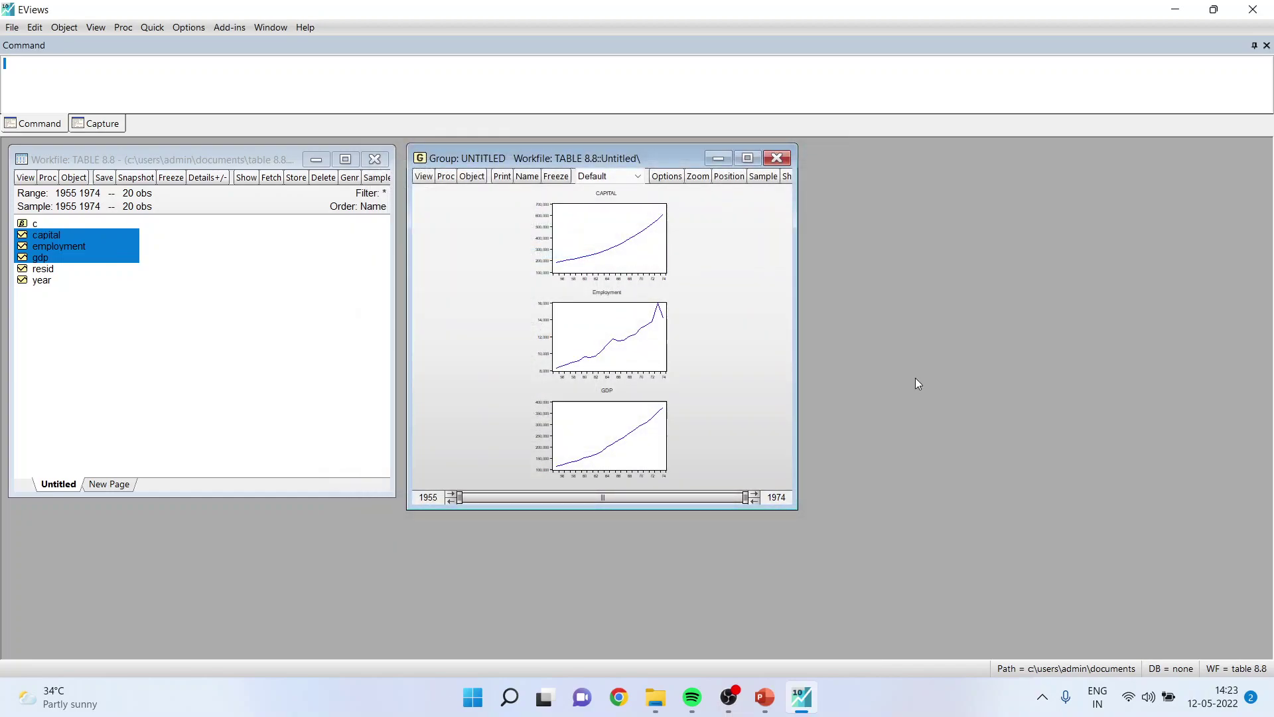
Step: Add kernel density axis borders to each line graph
{"action": "left_click", "coordinate": [425, 180]}
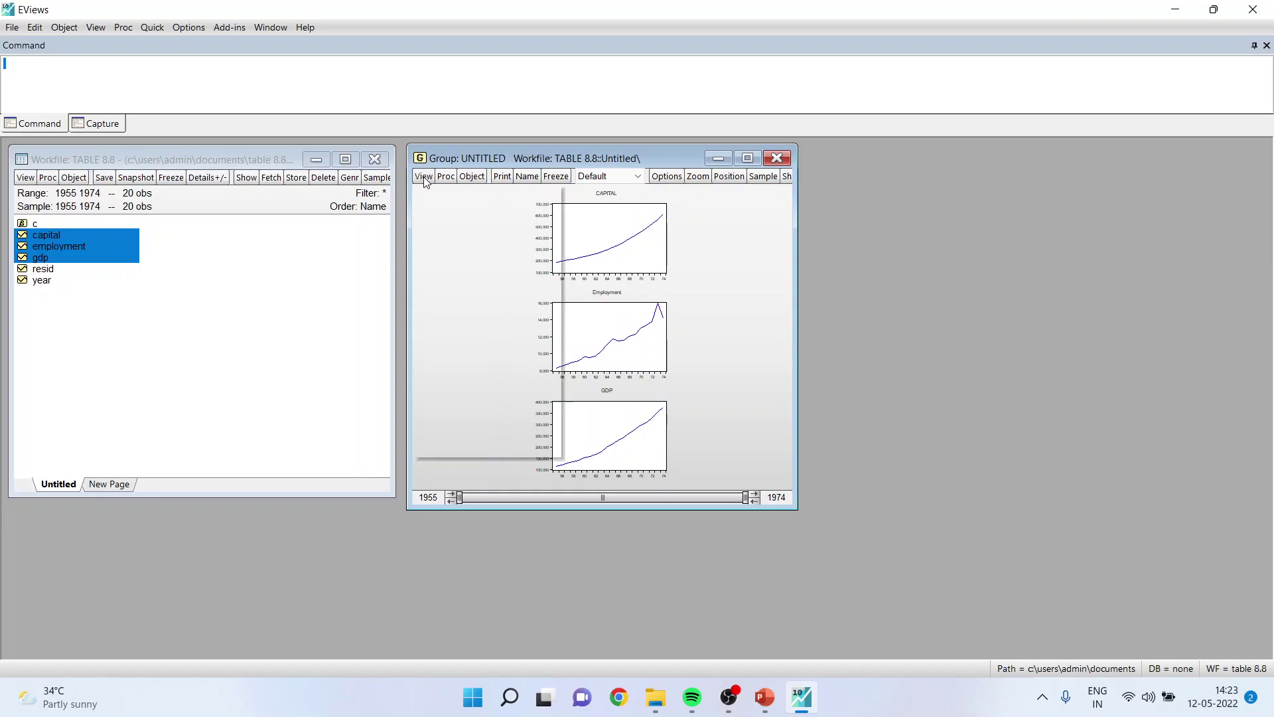
{"action": "left_click", "coordinate": [456, 242]}
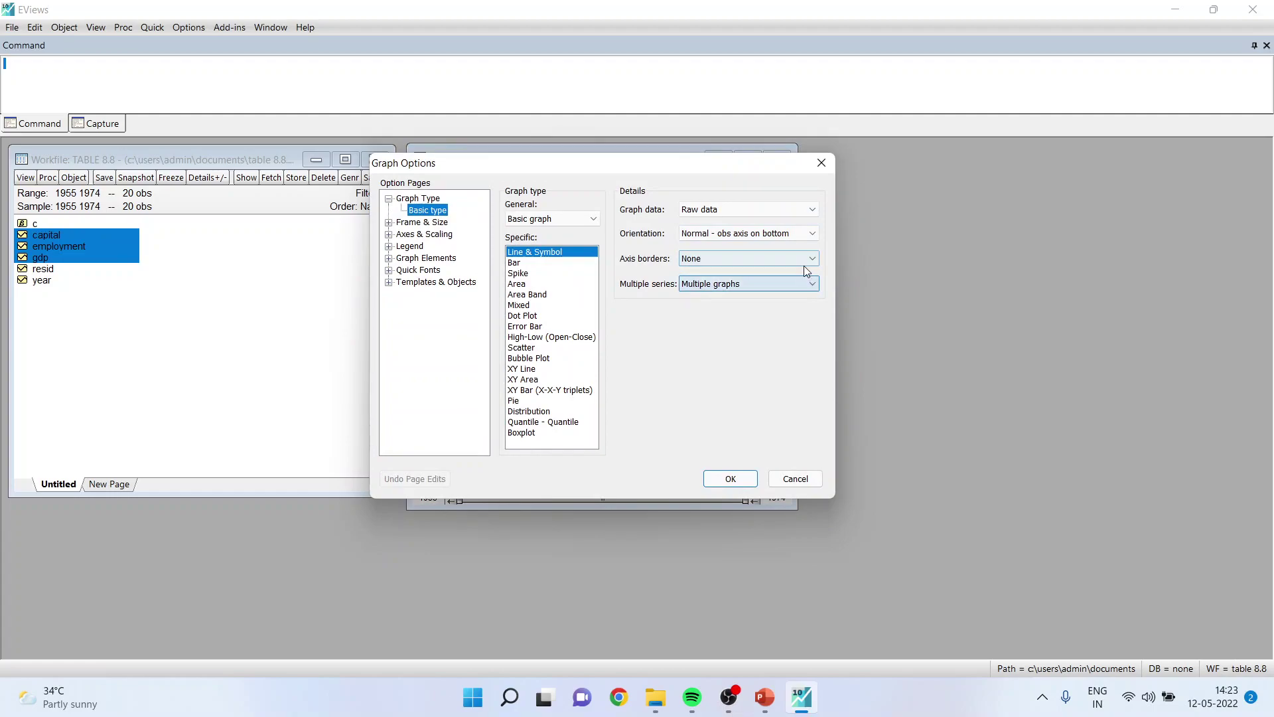
{"action": "left_click", "coordinate": [812, 233]}
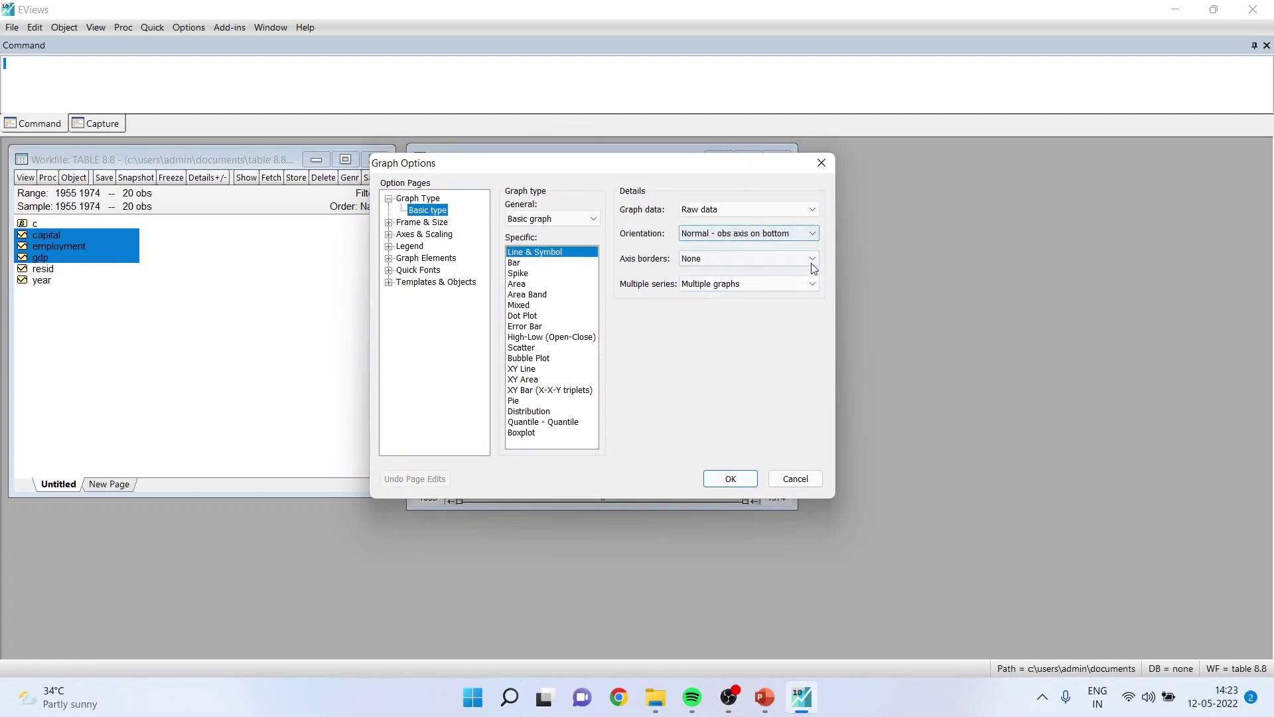
{"action": "left_click", "coordinate": [812, 259]}
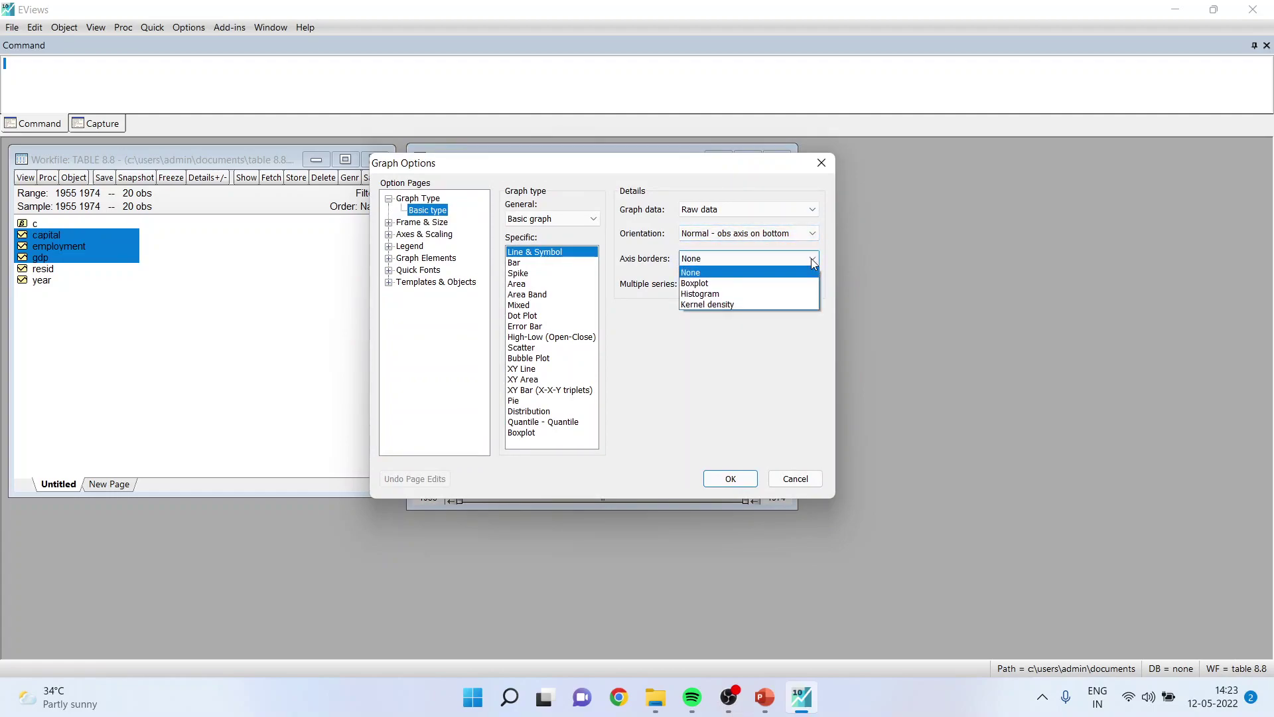
{"action": "left_click", "coordinate": [754, 302]}
{"action": "left_click", "coordinate": [744, 479]}
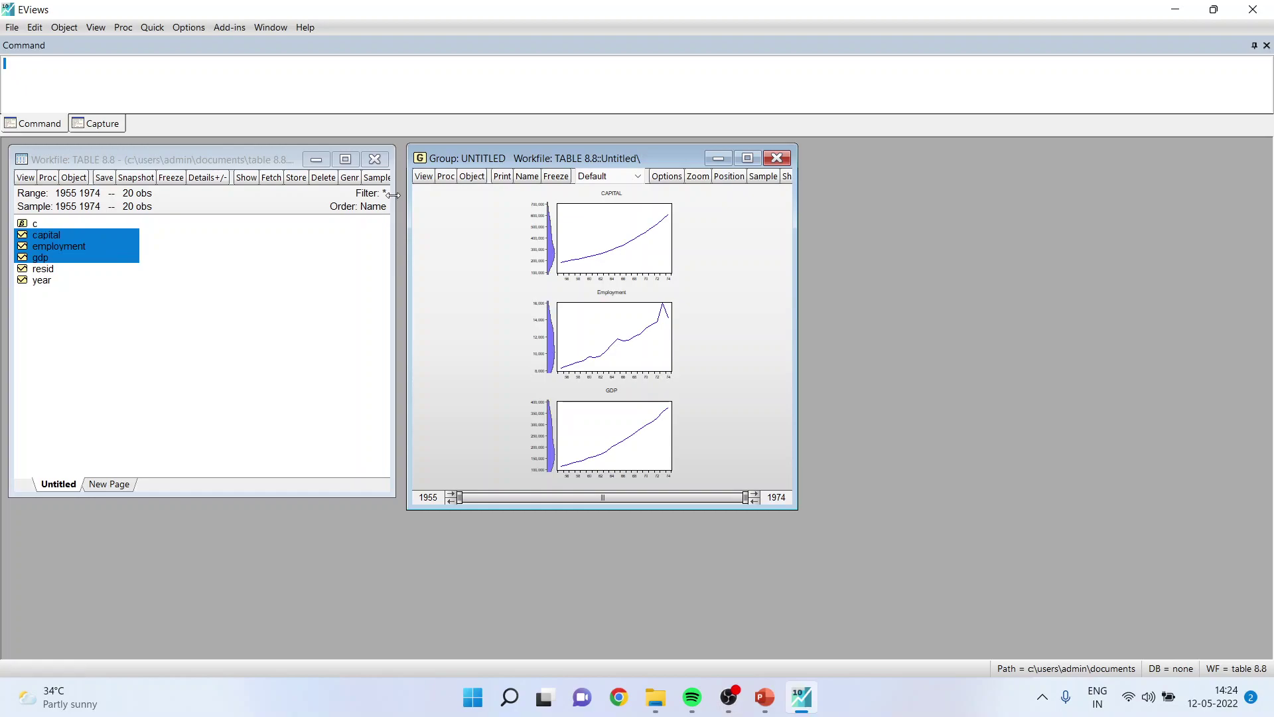
Step: Show each series in its own graph with histogram axis borders instead of kernel density
{"action": "left_click", "coordinate": [423, 177]}
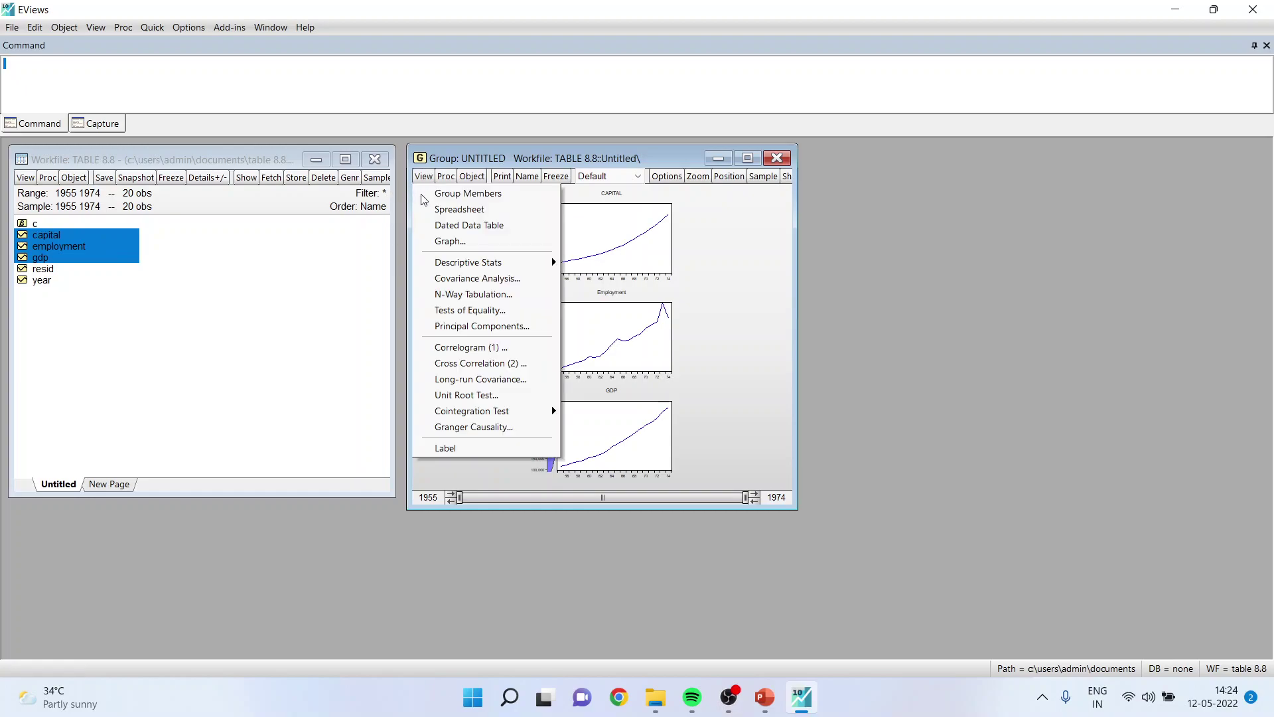
{"action": "left_click", "coordinate": [447, 241]}
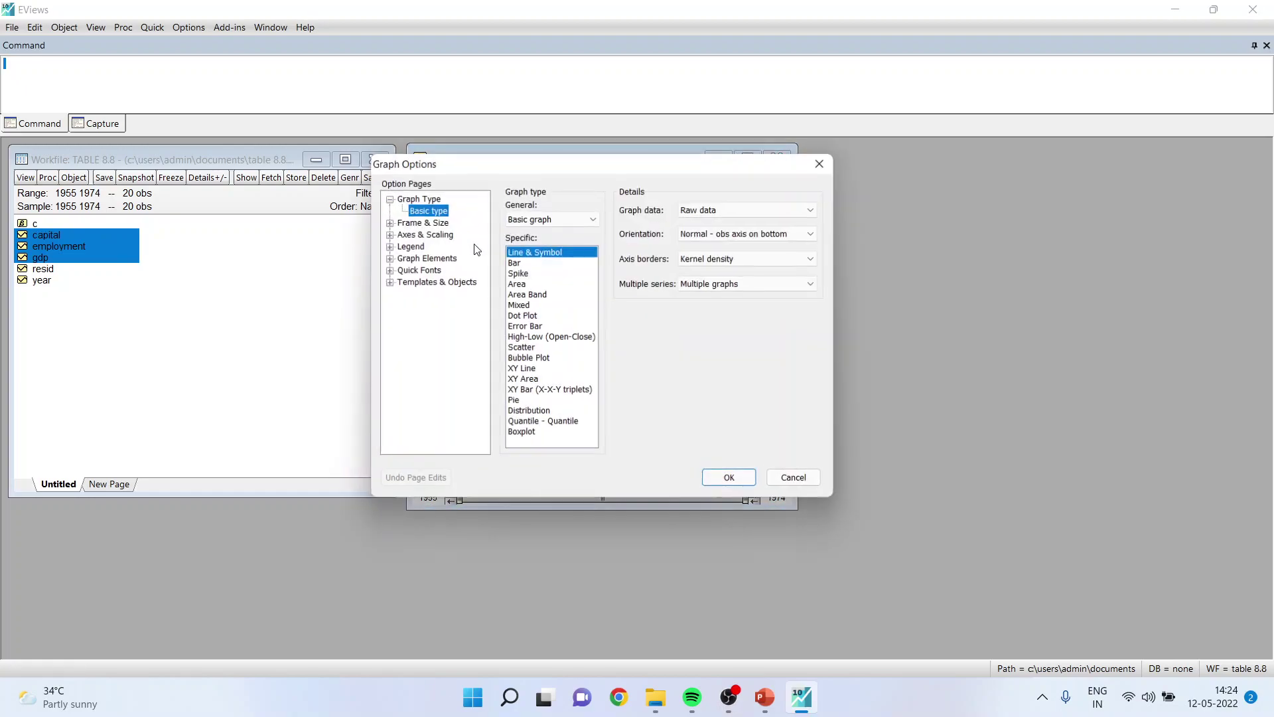
{"action": "left_click", "coordinate": [812, 286]}
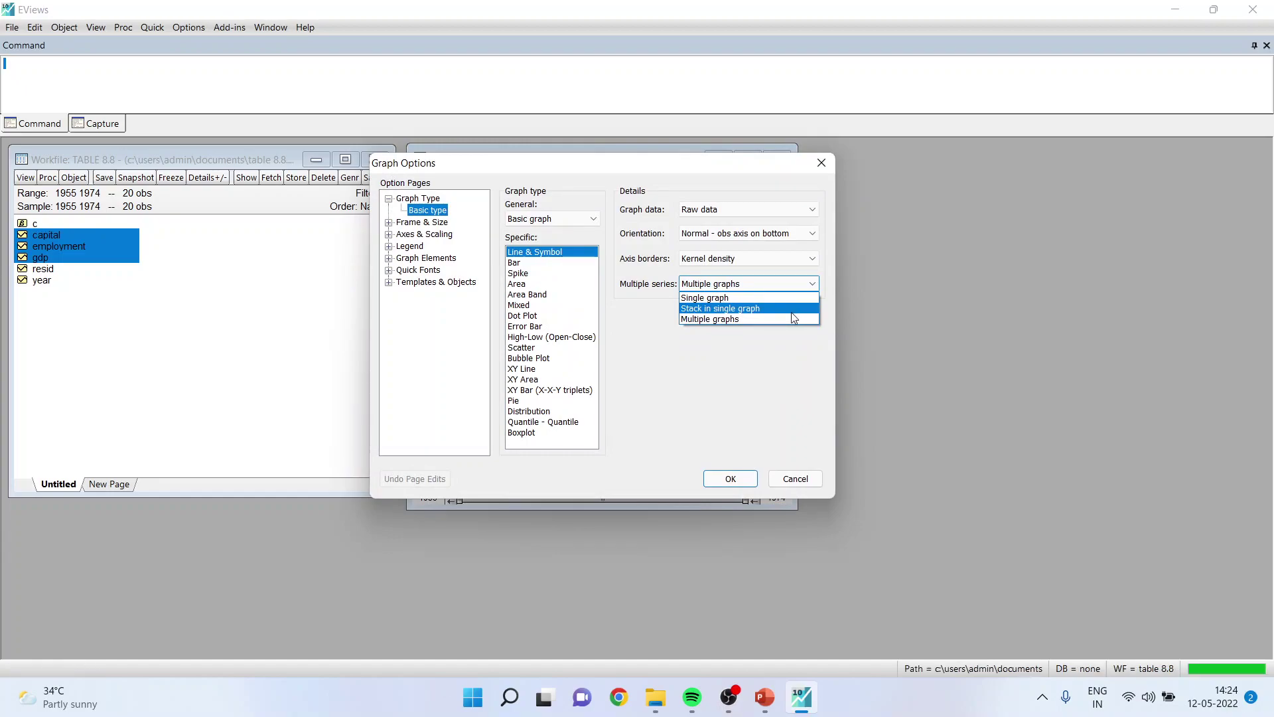
{"action": "left_click", "coordinate": [790, 319]}
{"action": "left_click", "coordinate": [812, 259]}
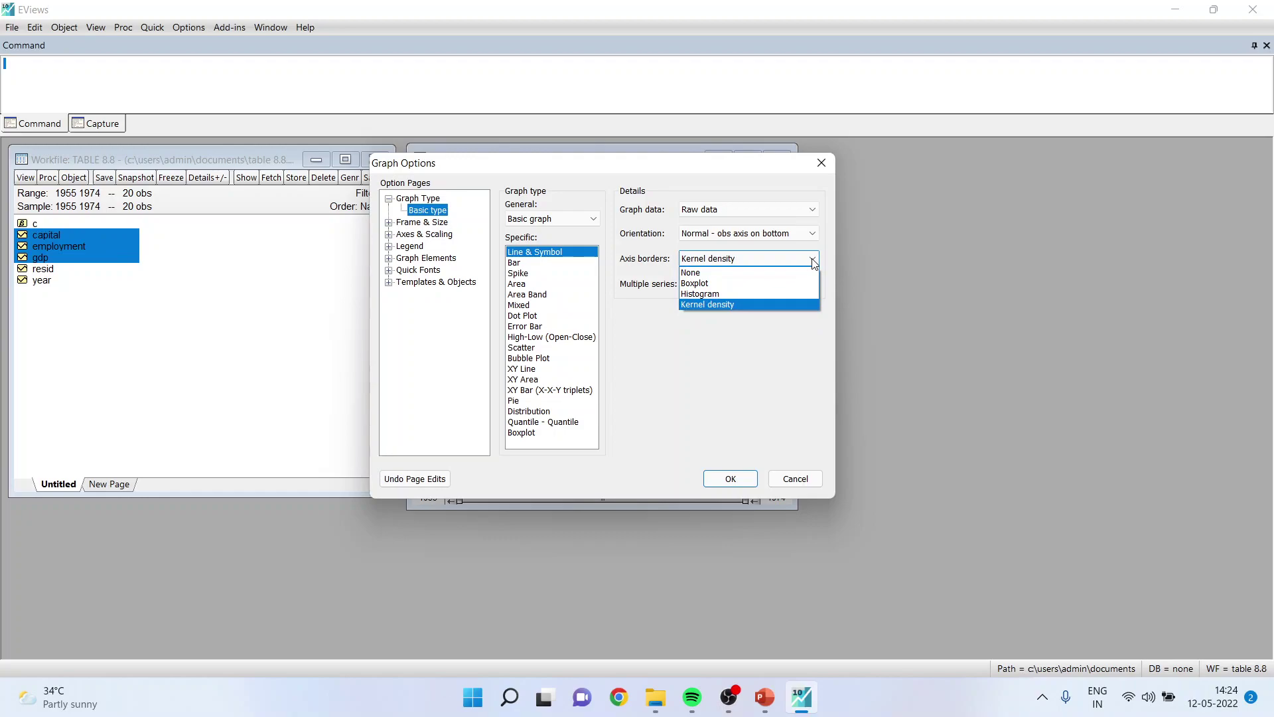
{"action": "left_click", "coordinate": [761, 294]}
{"action": "left_click", "coordinate": [739, 479]}
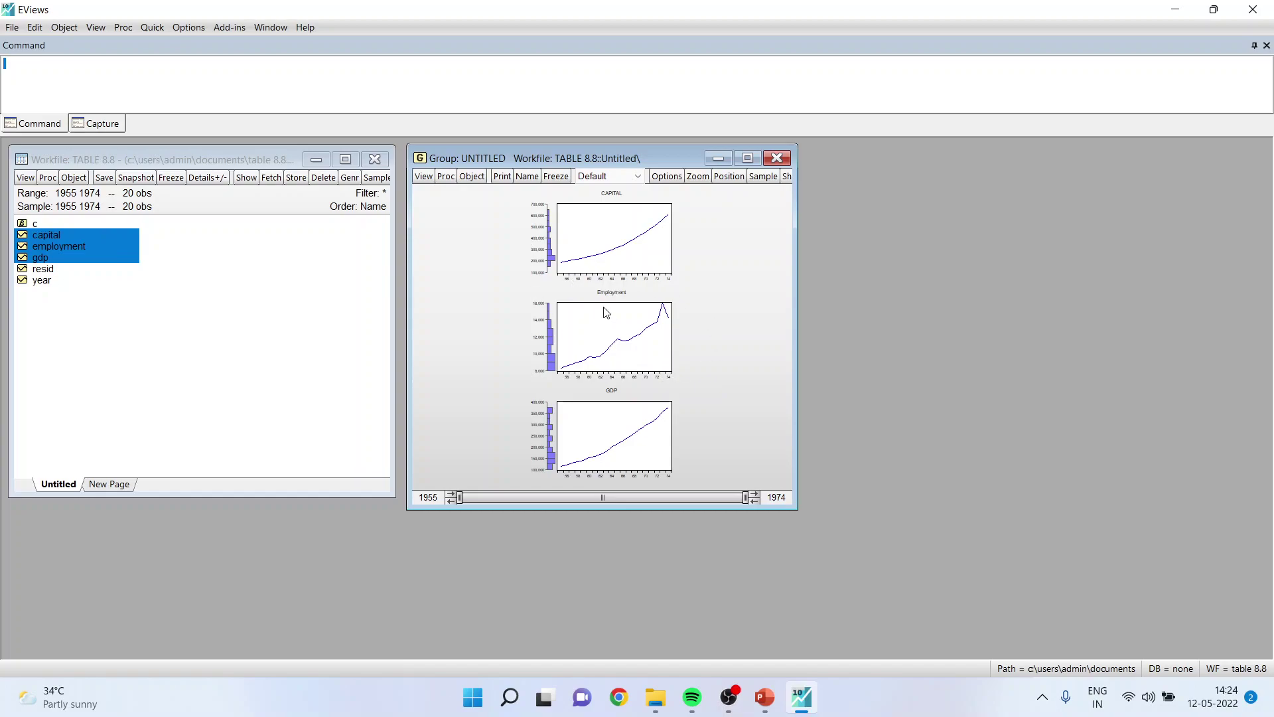
Step: Rotate the capital, employment and gdp graphs so the observation axis is on the left
{"action": "left_click", "coordinate": [421, 177]}
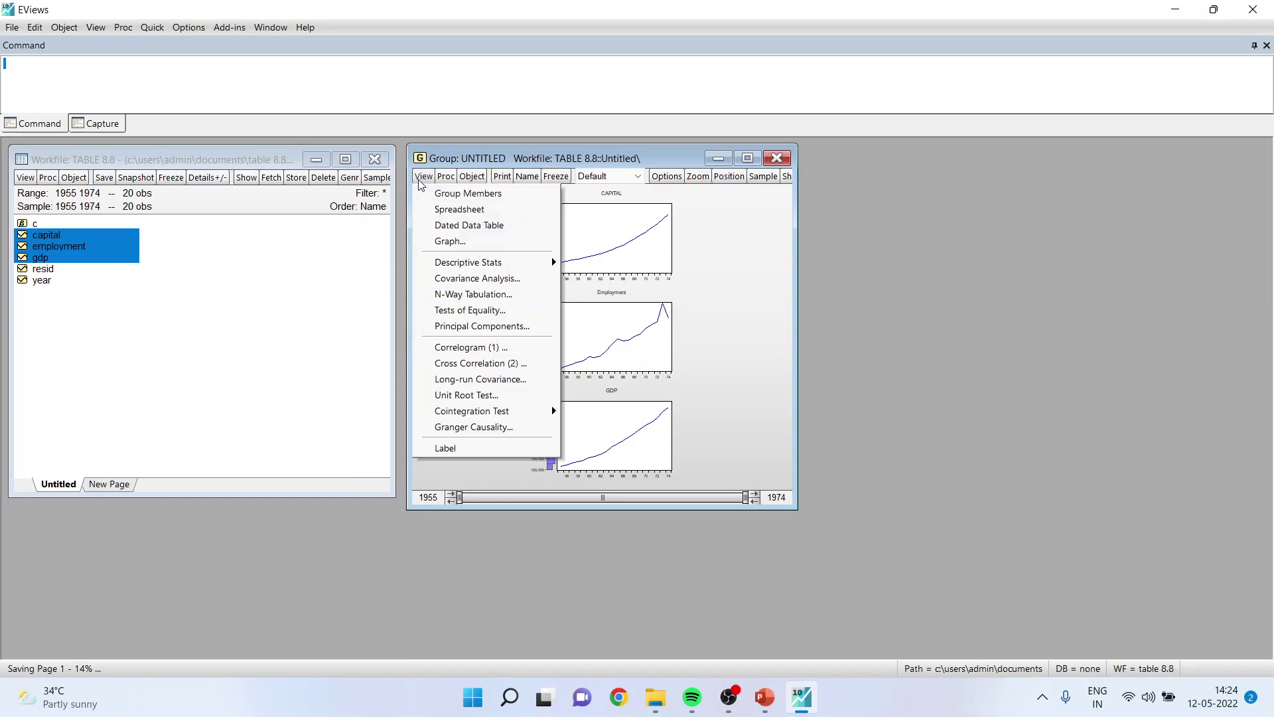
{"action": "left_click", "coordinate": [458, 240]}
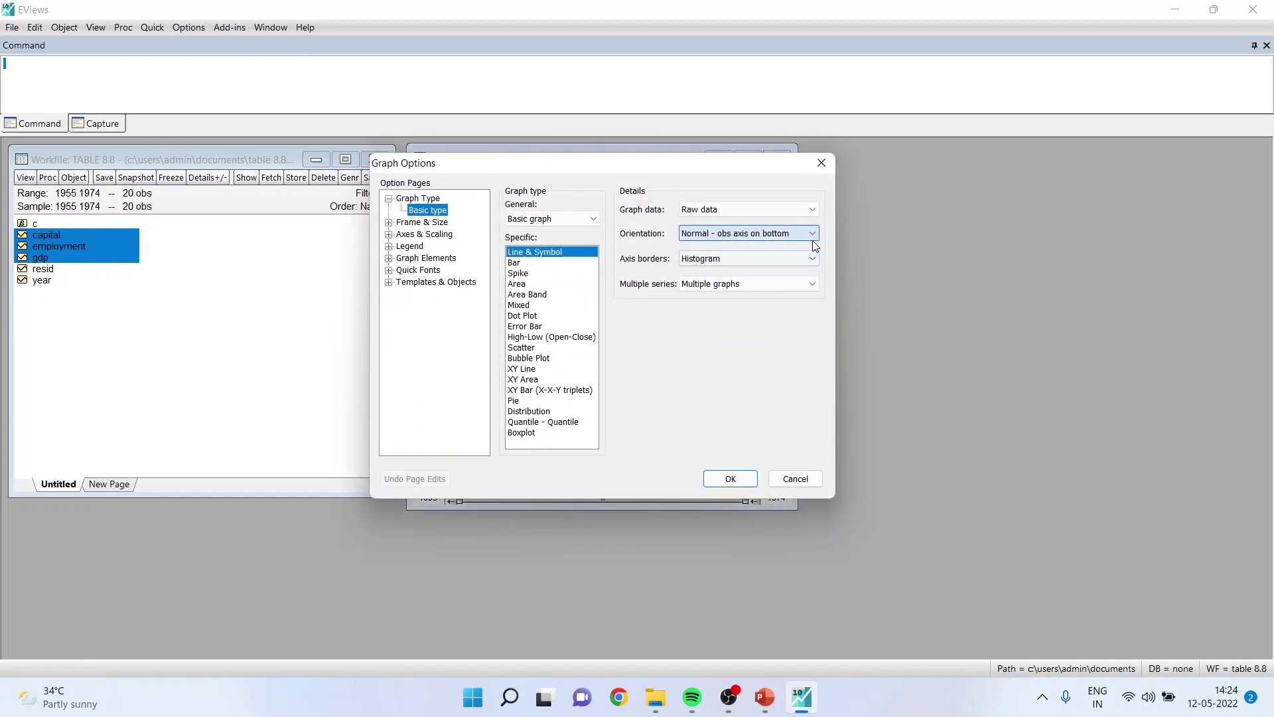
{"action": "left_click", "coordinate": [816, 231]}
{"action": "left_click", "coordinate": [781, 257]}
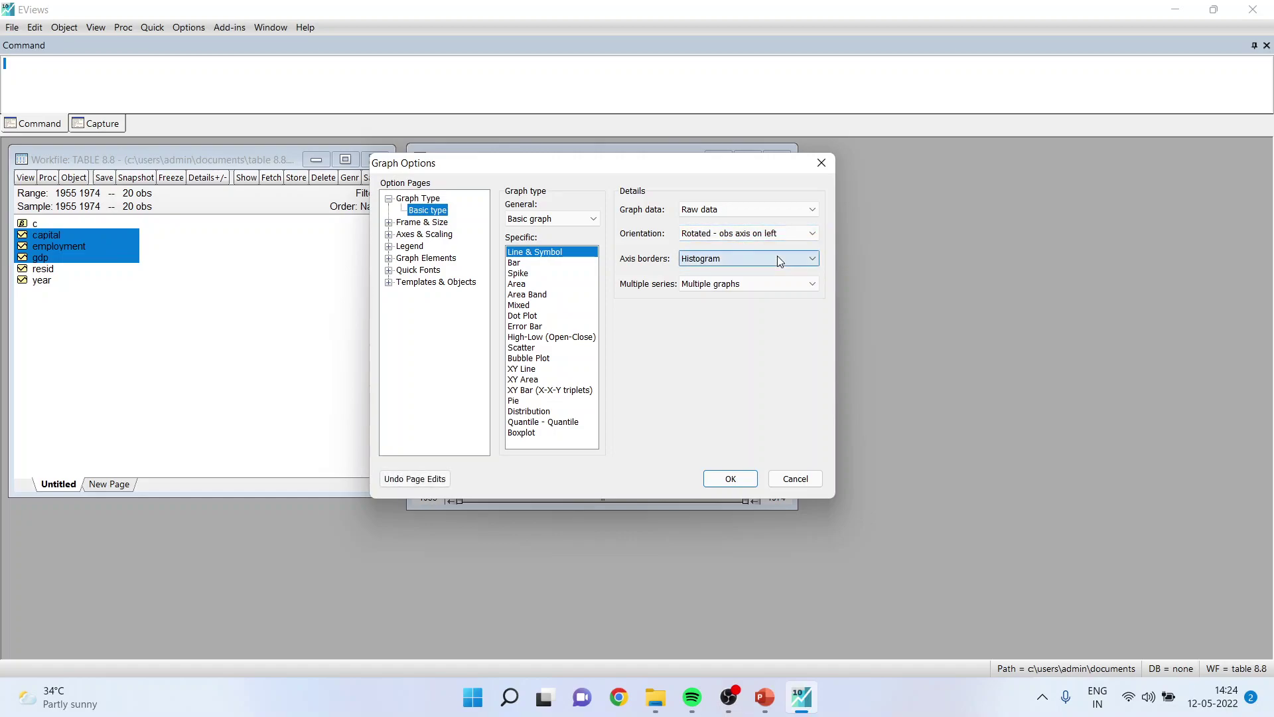
{"action": "left_click", "coordinate": [733, 479]}
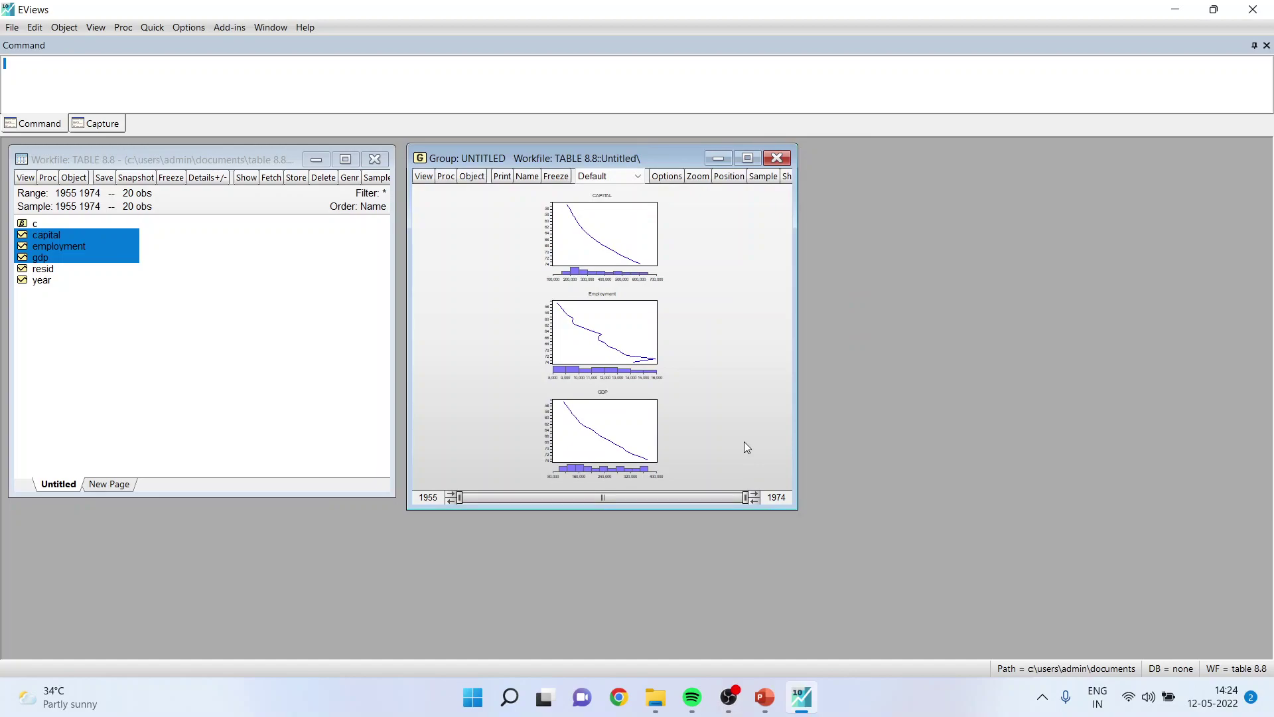
Step: Compute the capital, employment and gdp covariance matrix and inspect the CAPITAL and EMPLOYMENT values
{"action": "left_click", "coordinate": [424, 176]}
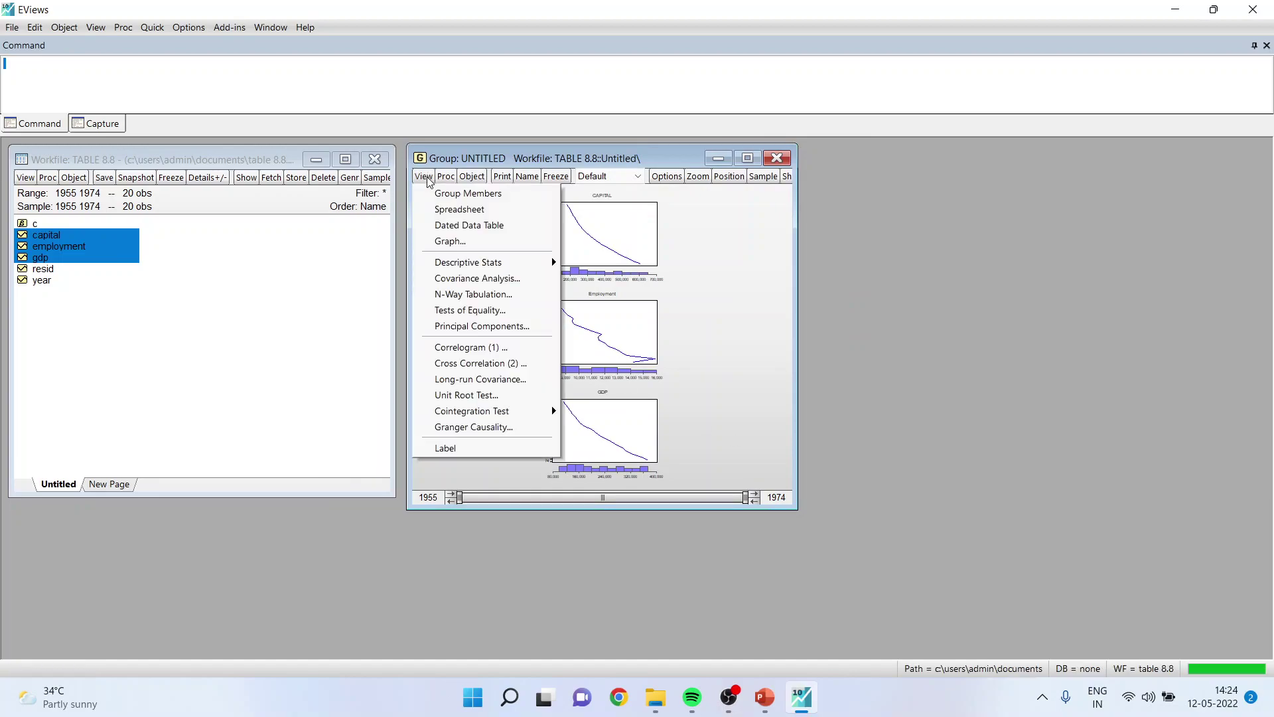
{"action": "left_click", "coordinate": [478, 279]}
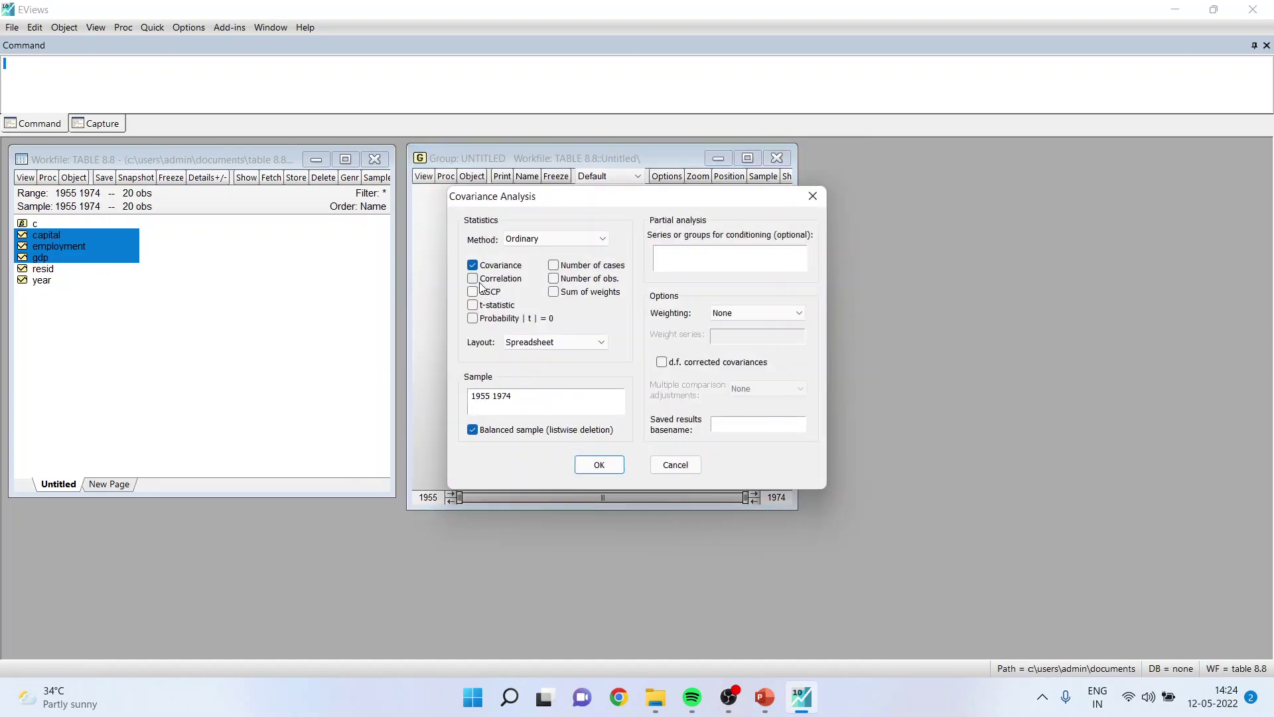
{"action": "left_click", "coordinate": [611, 471]}
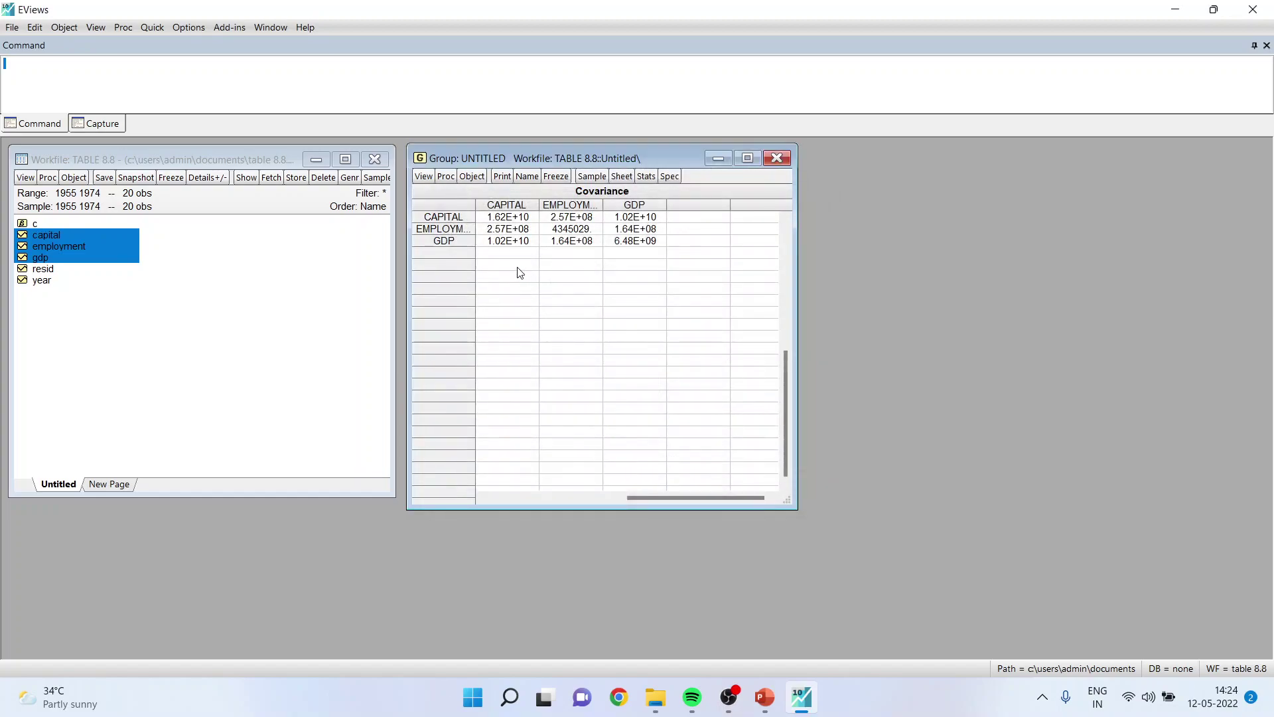
{"action": "left_click", "coordinate": [448, 217]}
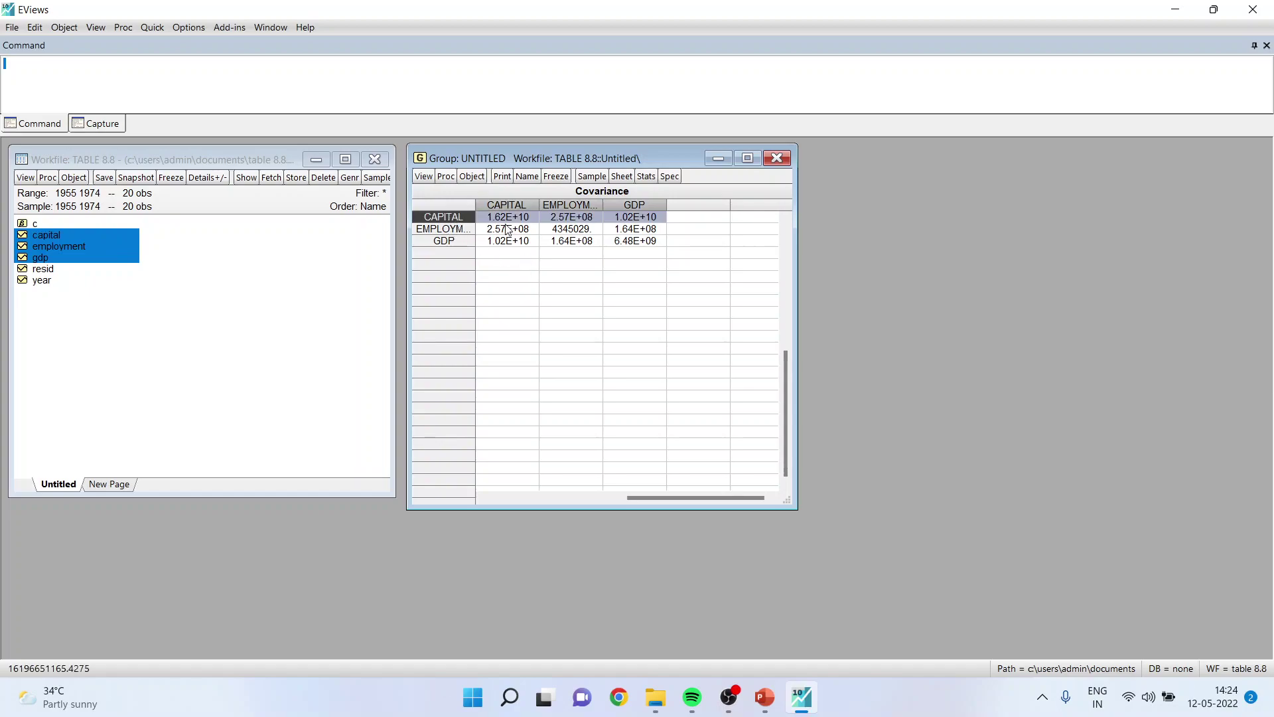
{"action": "left_click", "coordinate": [456, 230]}
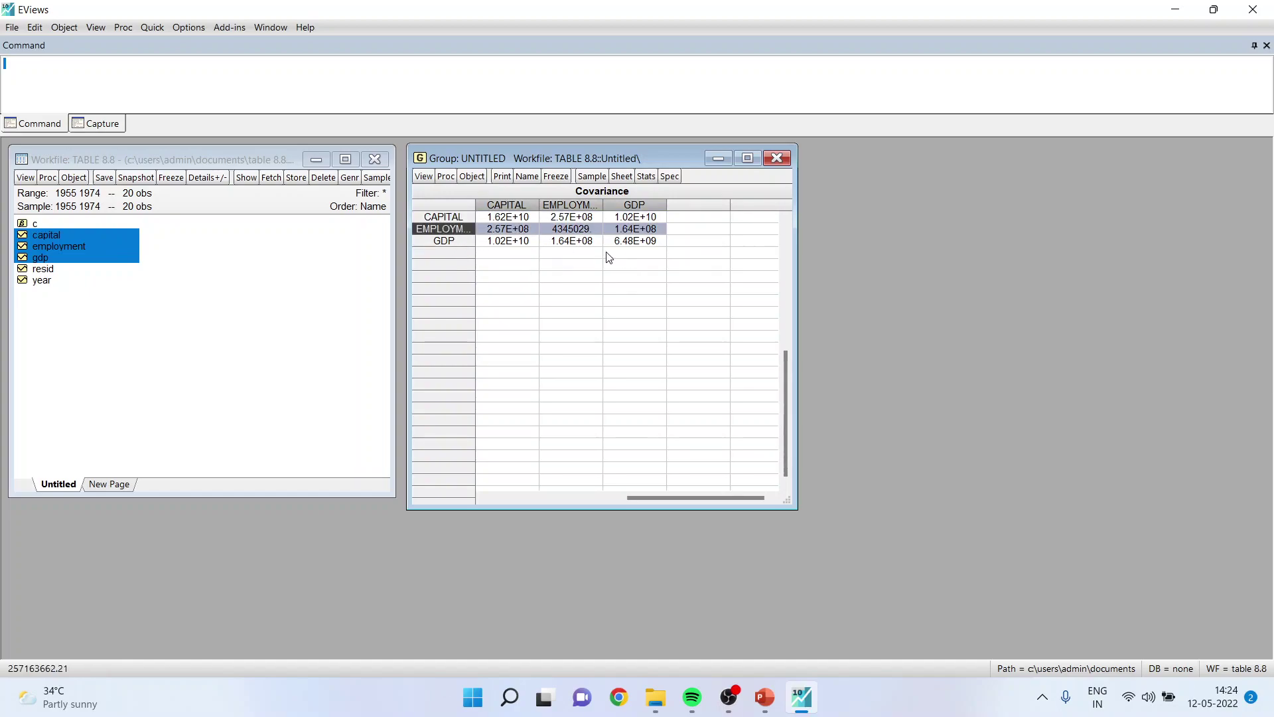